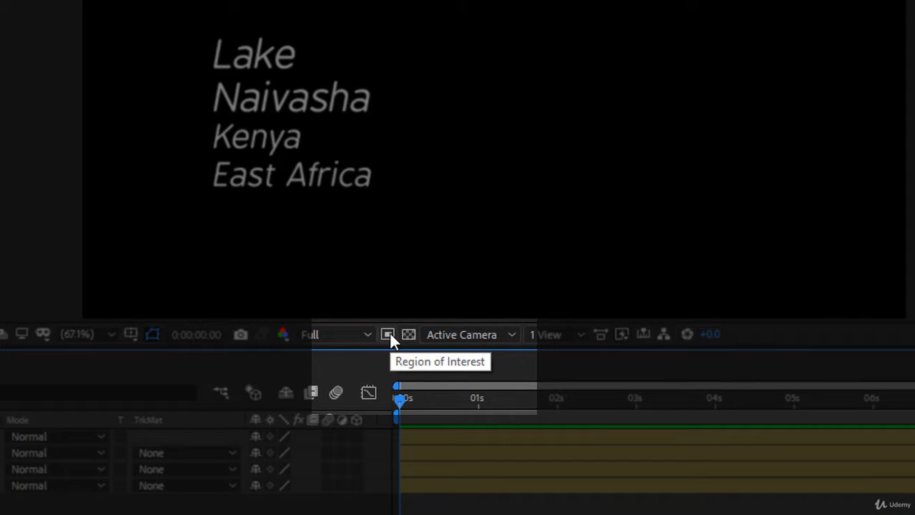
Define a region of interest around the four text lines, with extra room beside them, and fine-tune its edges
left_click(388, 334)
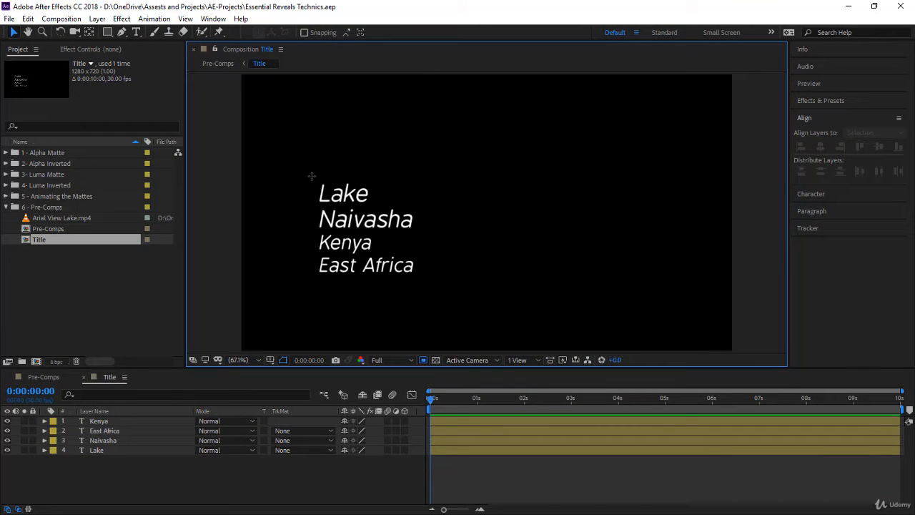
left_click_drag(306, 175, 573, 282)
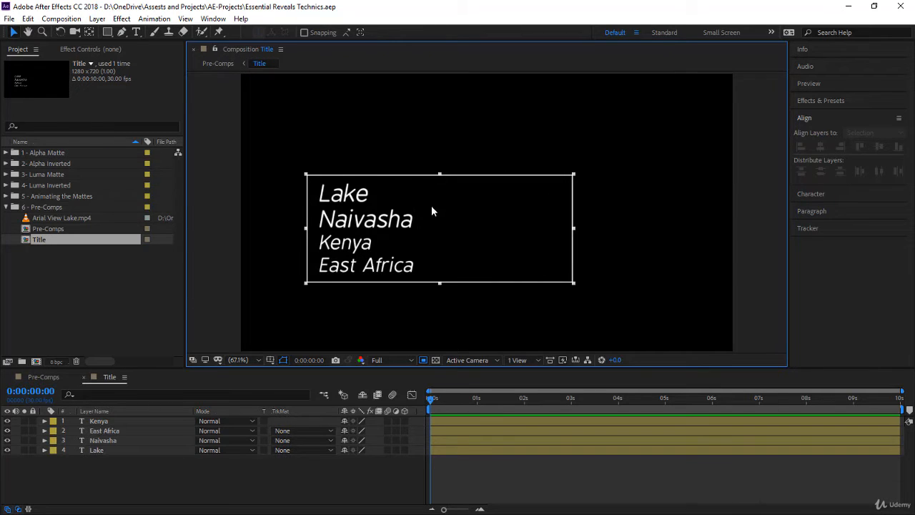
mouse_move(440, 176)
left_mouse_down()
mouse_move(441, 188)
mouse_move(441, 174)
left_mouse_up()
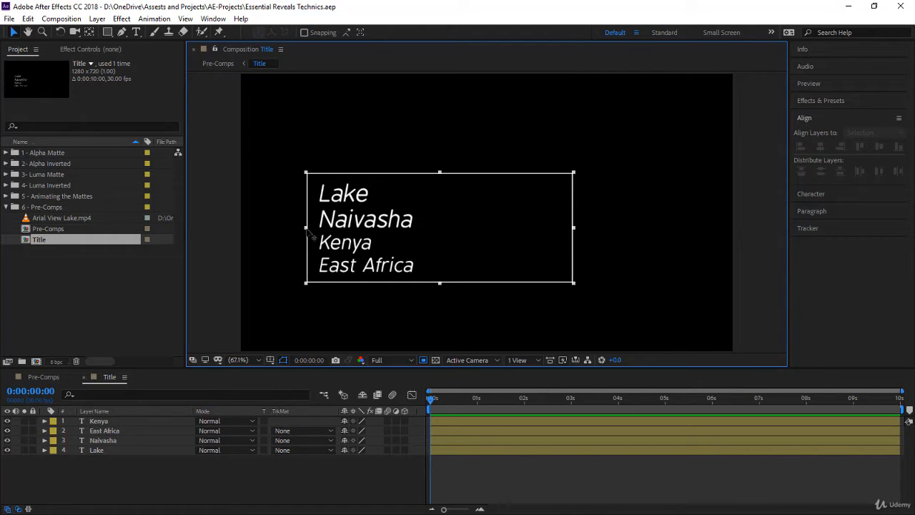
left_click_drag(308, 228, 305, 230)
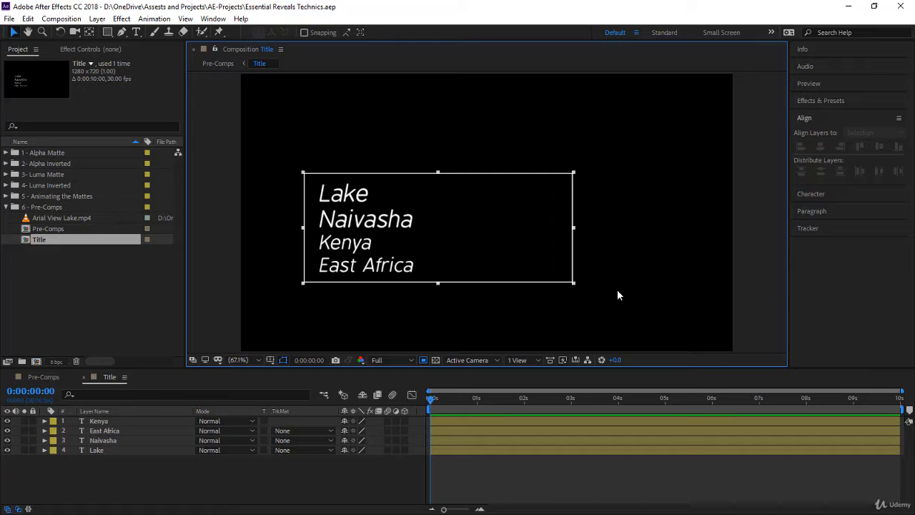
Crop the Title composition to the region of interest and return to the Selection tool
key("g")
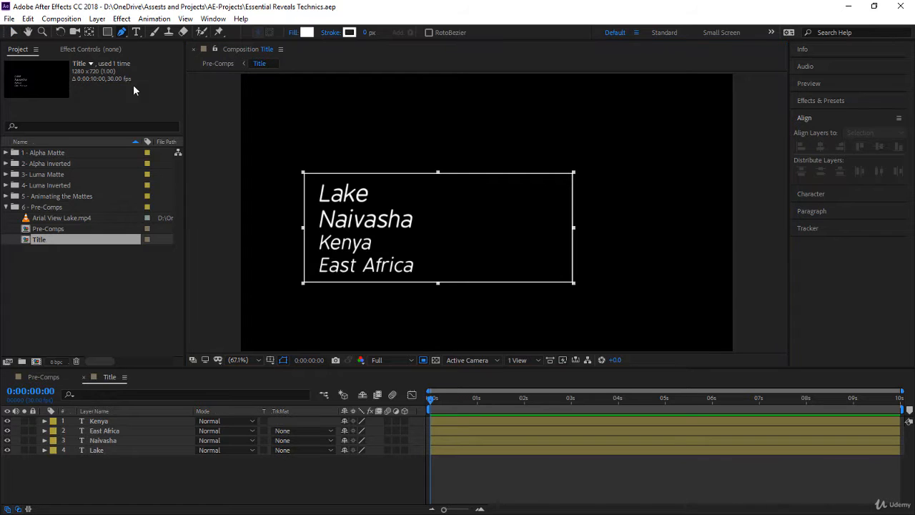
left_click(61, 19)
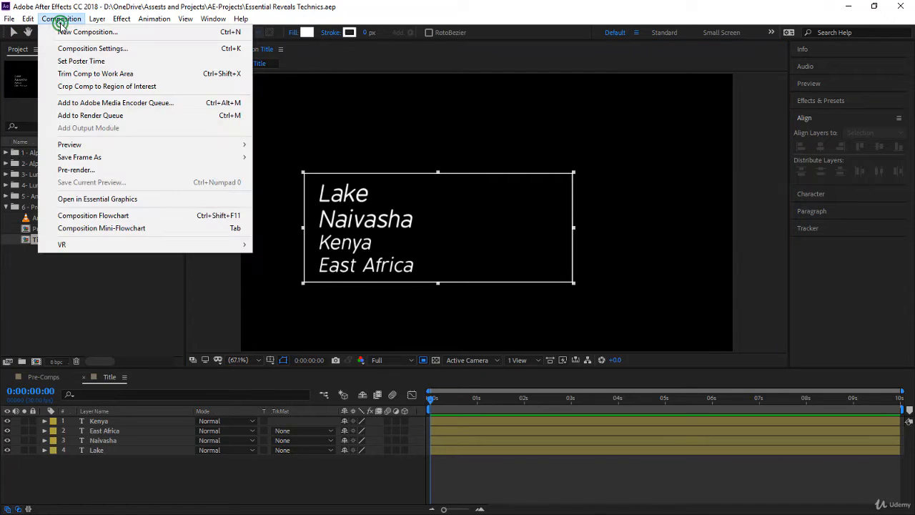
left_click(75, 86)
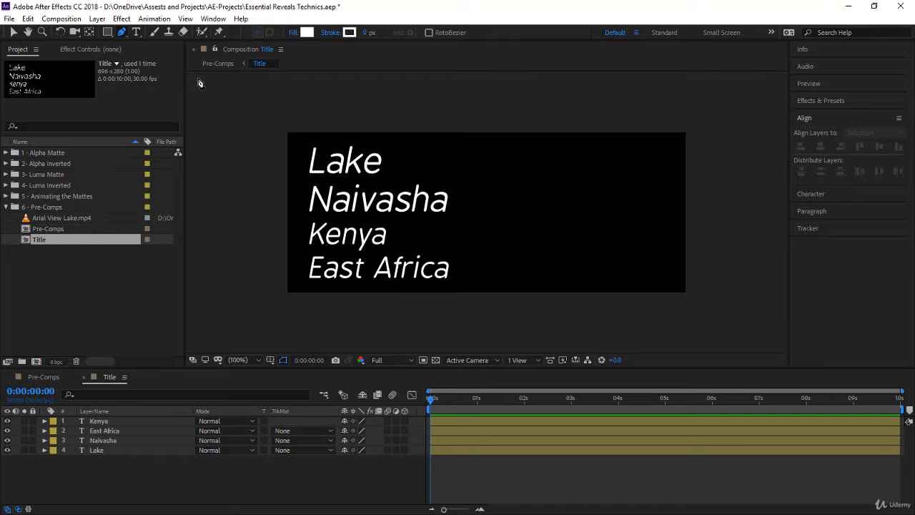
left_click(13, 33)
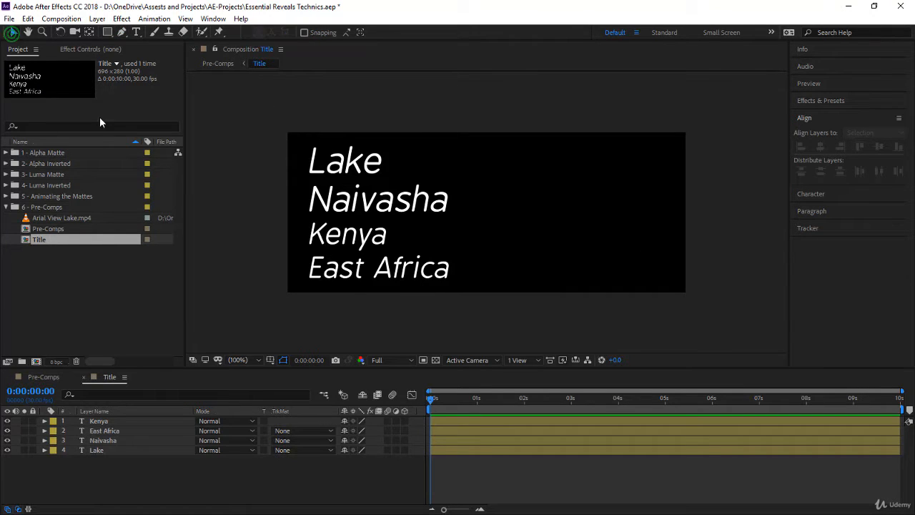
Check the Title composition's width and height in its composition settings
right_click(105, 379)
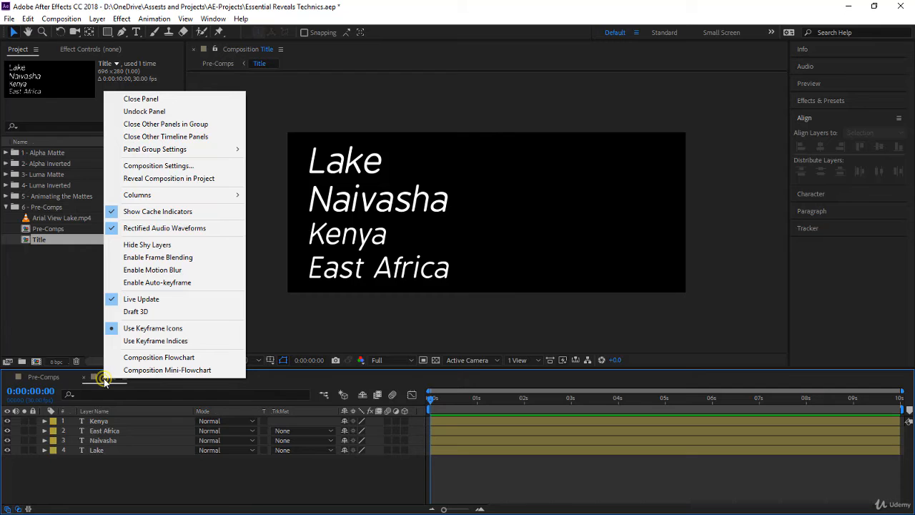
left_click(177, 165)
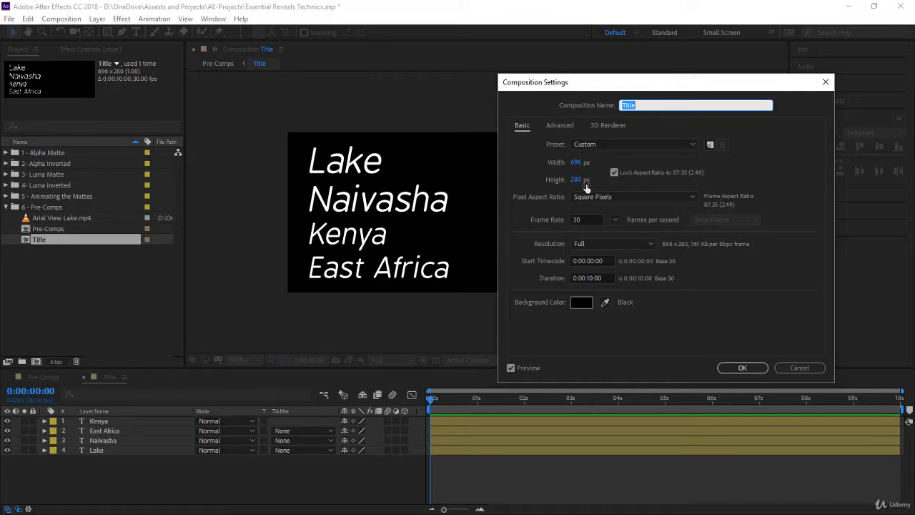
left_click(742, 369)
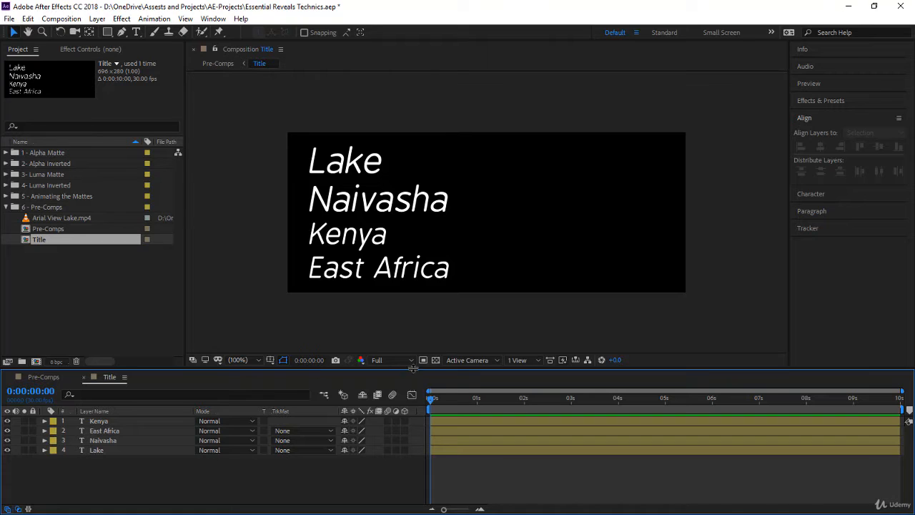
Hide the Mode and TrkMat columns of the timeline and enlarge the timeline area
left_click_drag(430, 399, 457, 408)
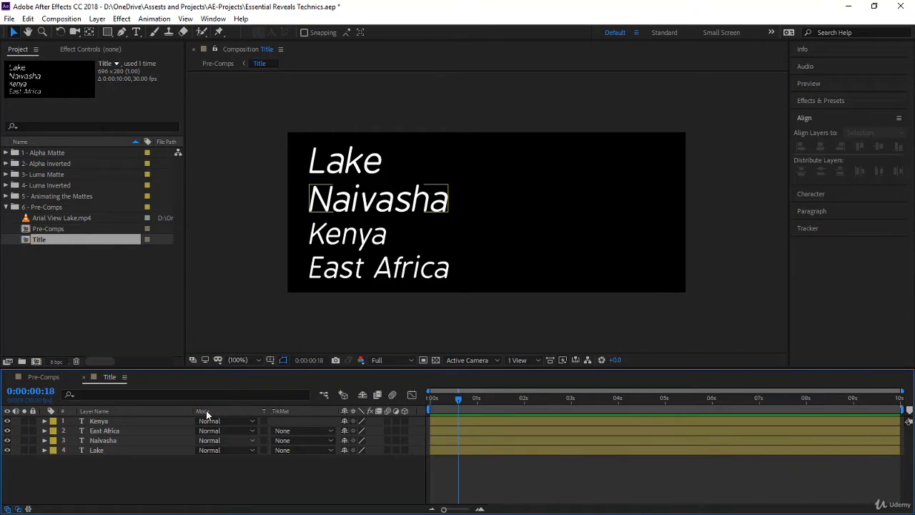
left_click(20, 508)
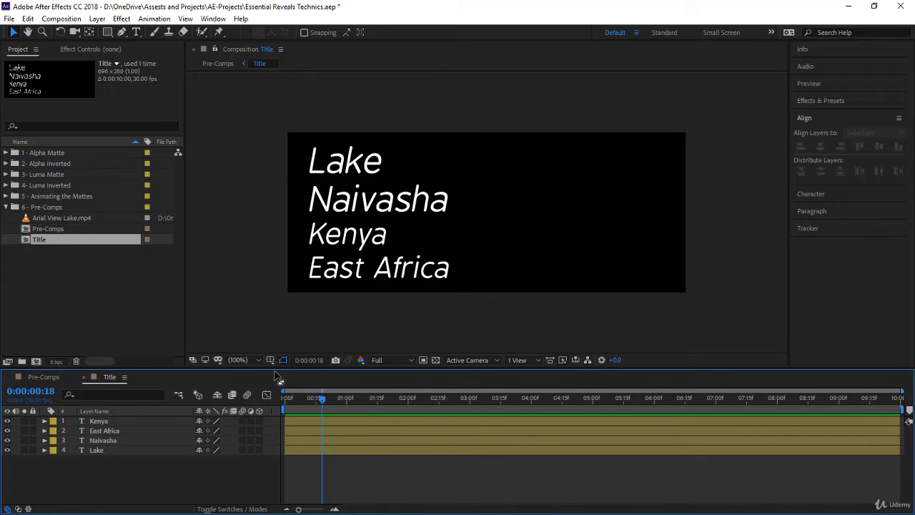
left_click_drag(276, 369, 276, 319)
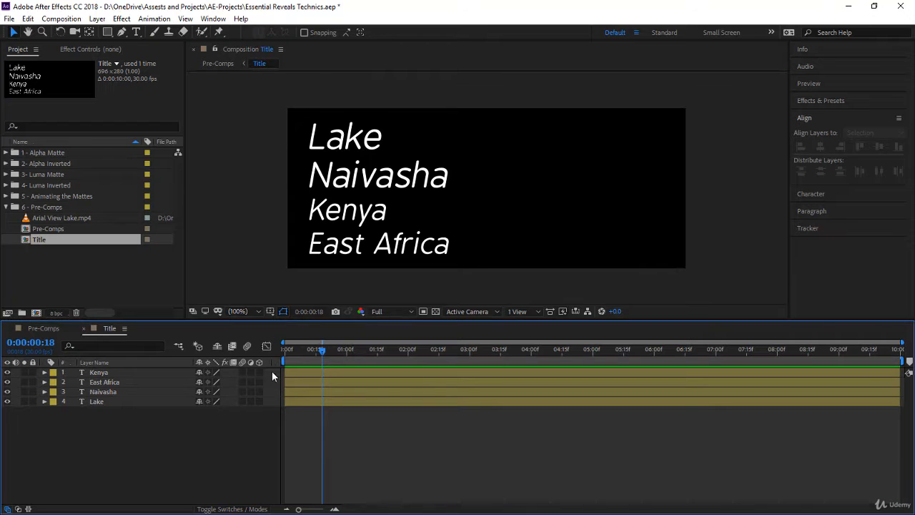
Keyframe Position on all four text layers at 0:00:00:15, and shift them about 295 px left out of frame at 0:00:00:00
left_click(43, 343)
type("15")
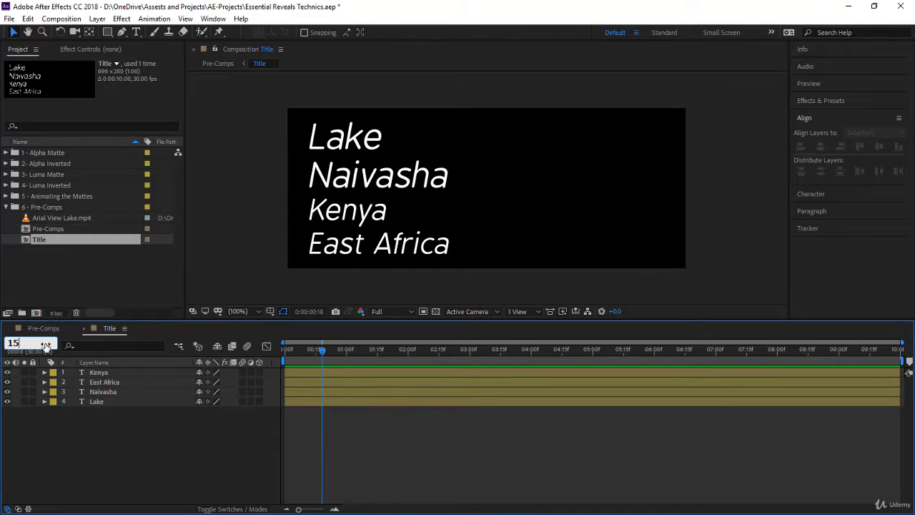
key("Return")
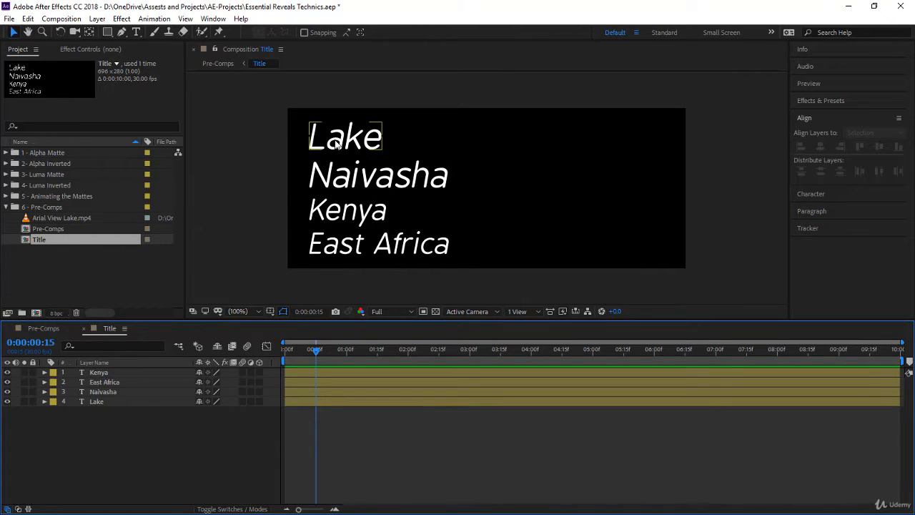
left_click_drag(118, 424, 128, 380)
key("p")
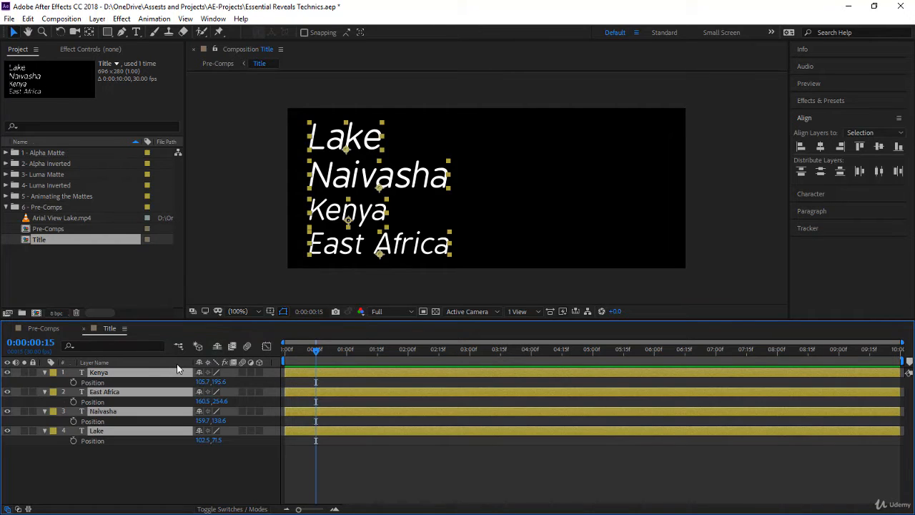
left_click(73, 381)
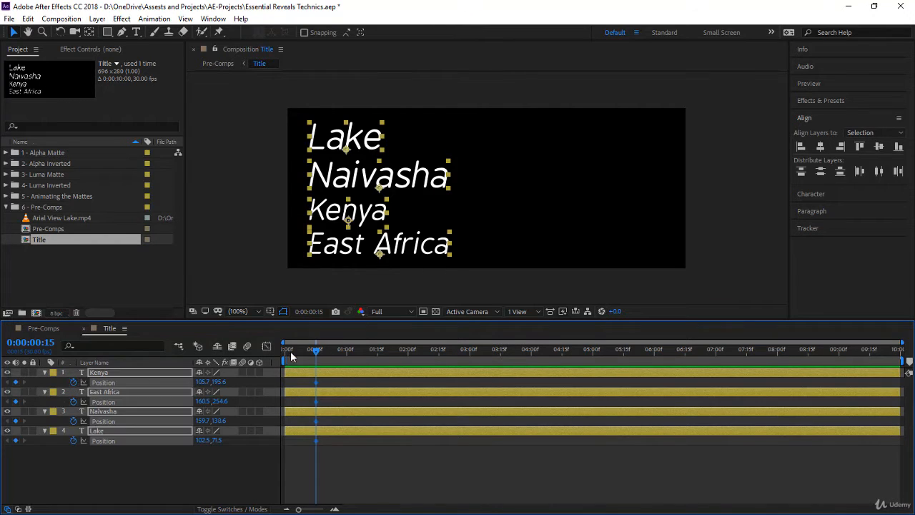
left_click_drag(316, 352, 260, 362)
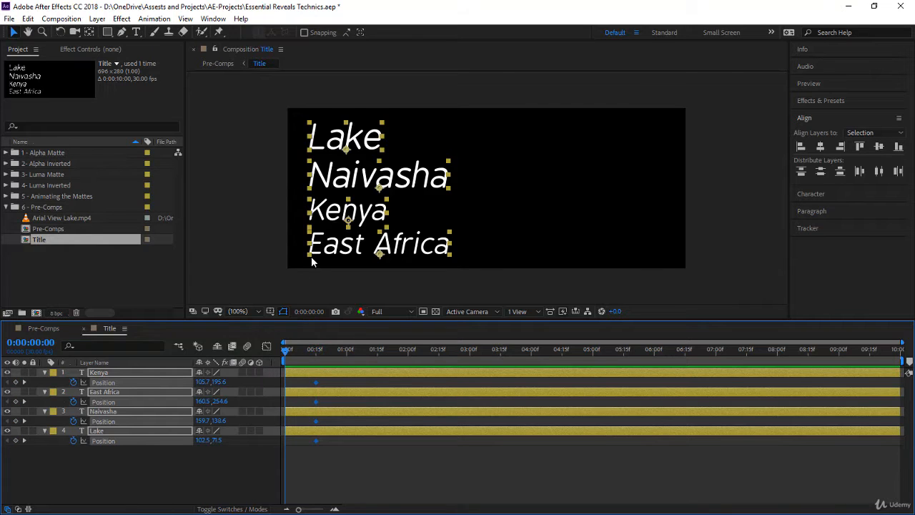
left_click_drag(356, 183, 184, 188)
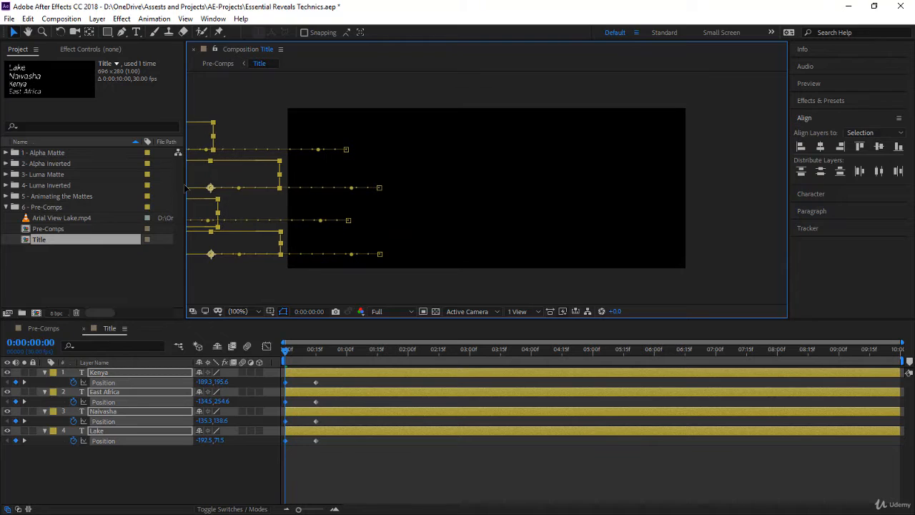
Apply Easy Ease to the end Position keyframes, place them at 2 seconds, and lengthen their slow-down in the speed graph
left_click_drag(327, 459, 310, 371)
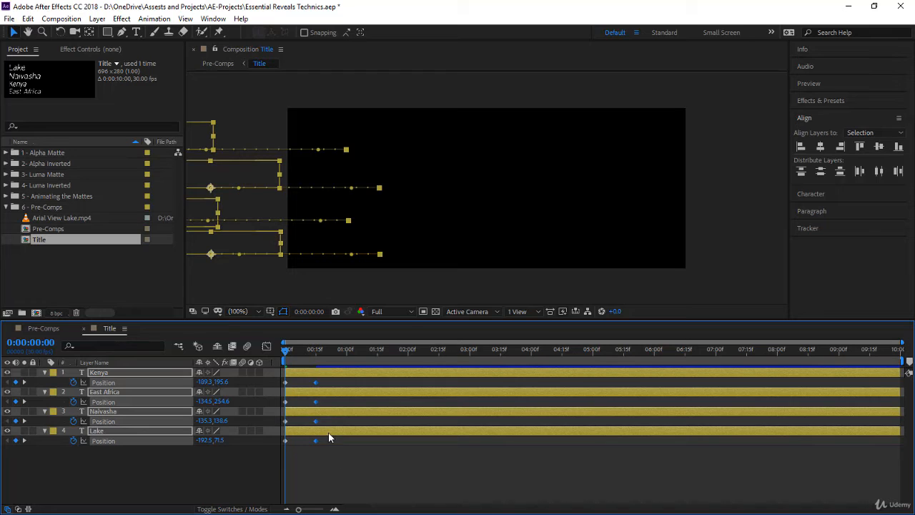
key("F9")
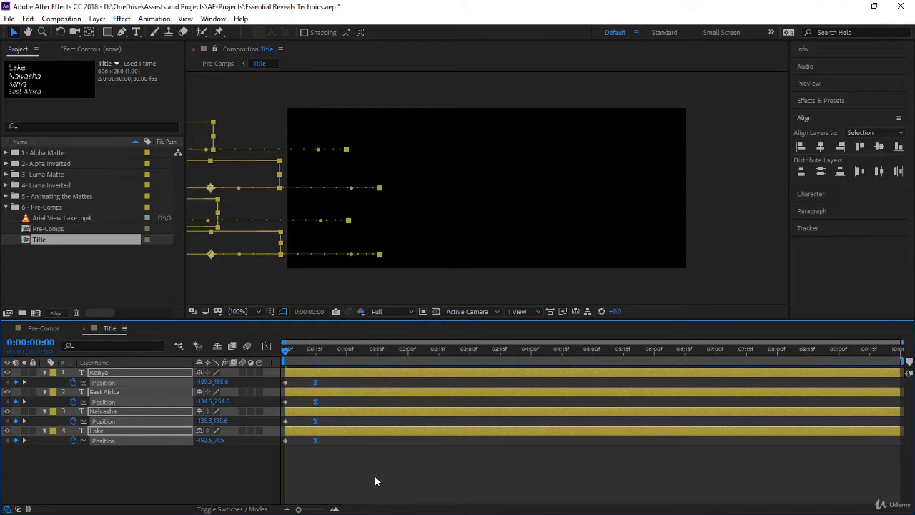
left_click(266, 346)
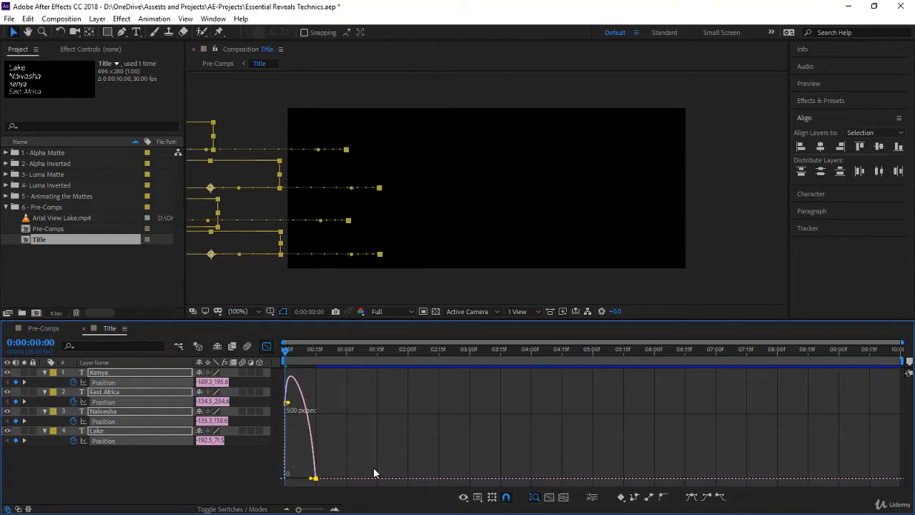
left_click_drag(349, 466, 320, 482)
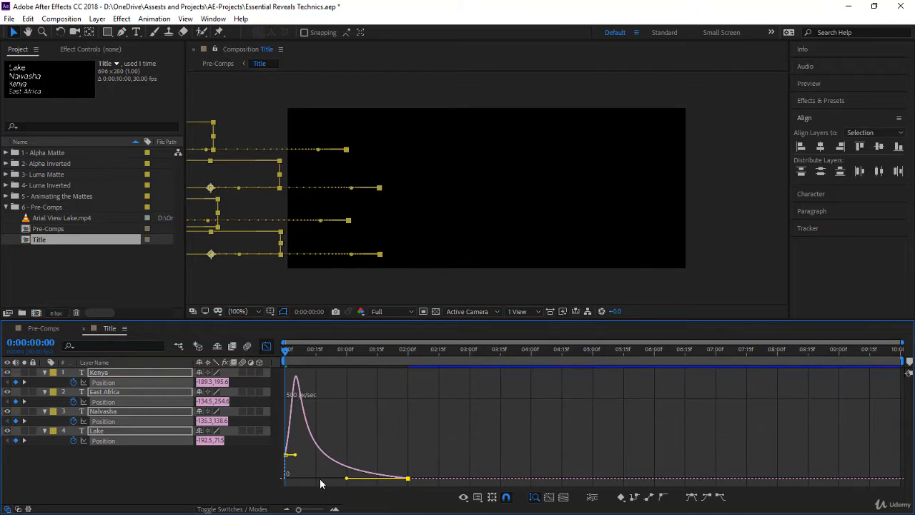
Preview the slide-in of the text layers and leave the Graph Editor
key("space")
key("space")
left_click(198, 472)
key("space")
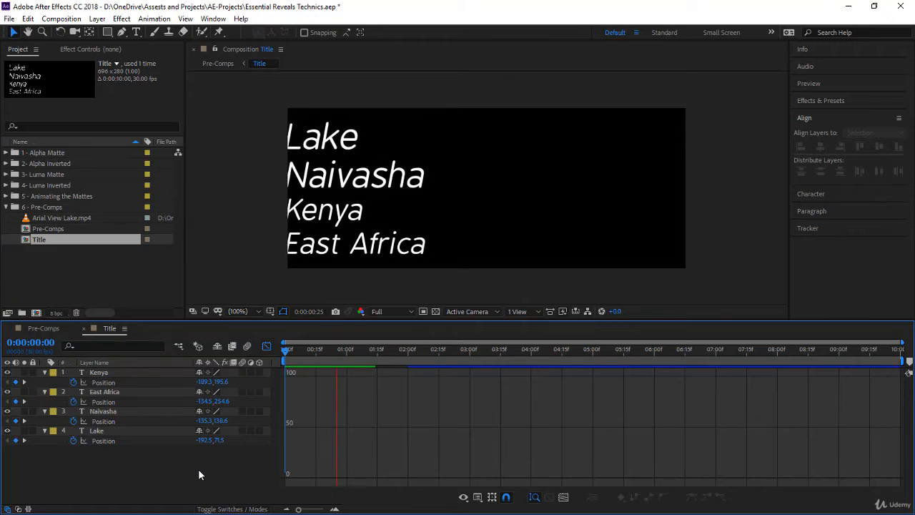
left_click(269, 346)
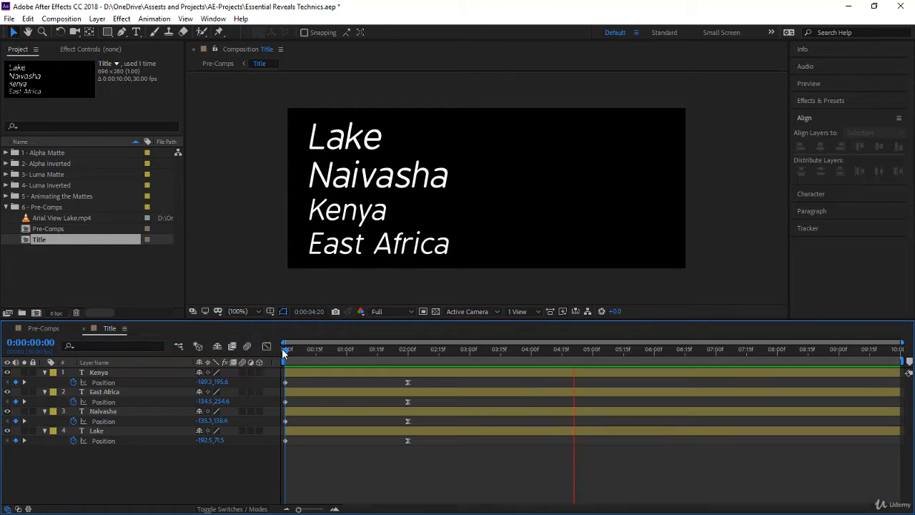
Align the right edges of all four text layers at 0:00:00:00 and preview the animation
left_click(285, 352)
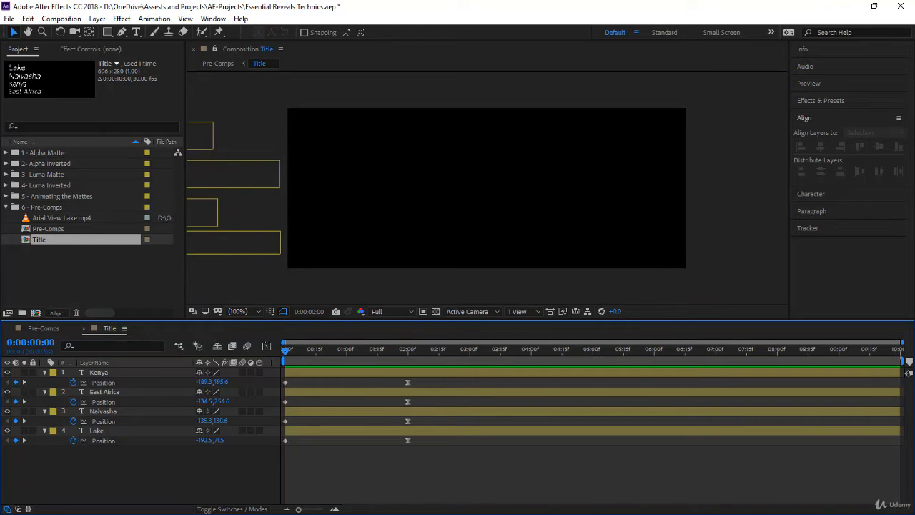
left_click(62, 479)
left_click_drag(97, 430, 128, 369)
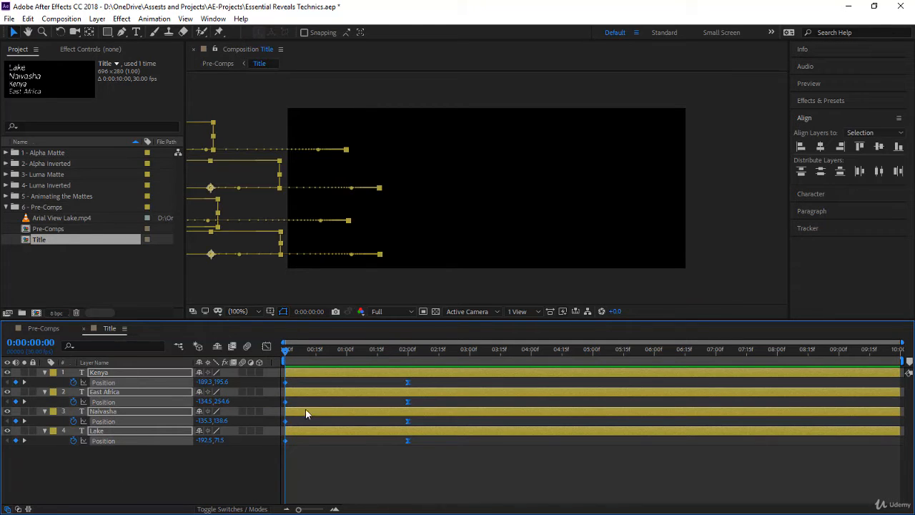
left_click(874, 170)
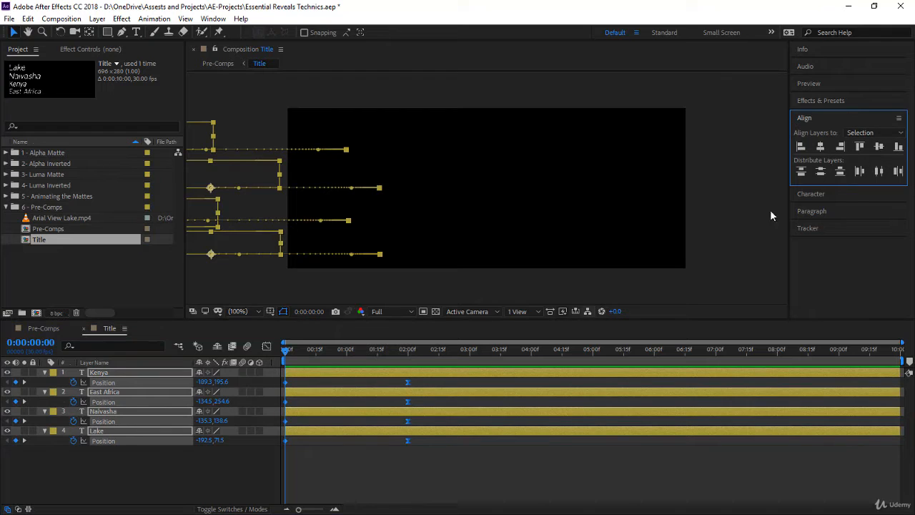
left_click(840, 147)
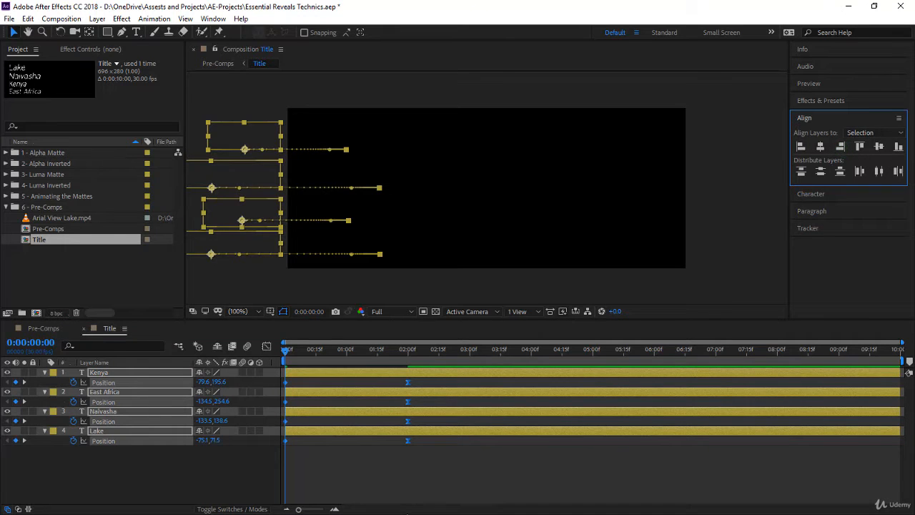
left_click(405, 482)
key("space")
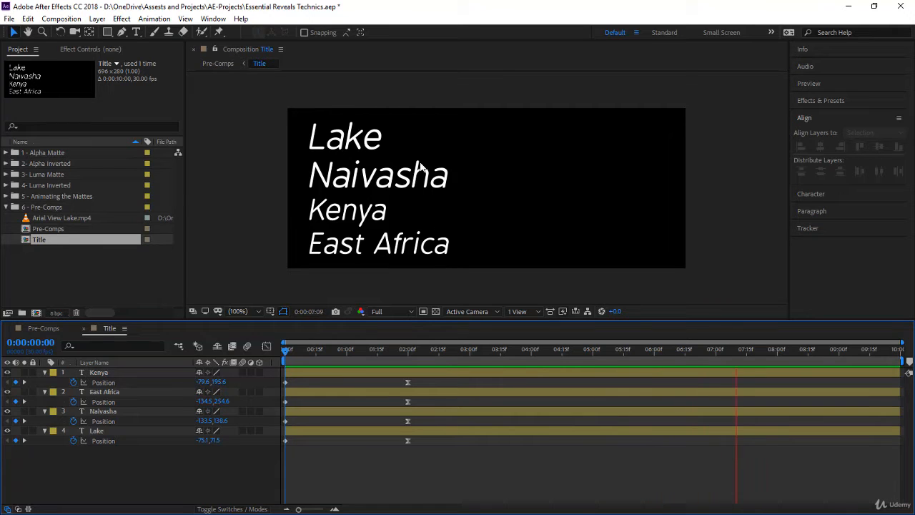
Check the title animation over the lake footage in the Pre-Comps composition, and return to the Title composition
left_click(49, 332)
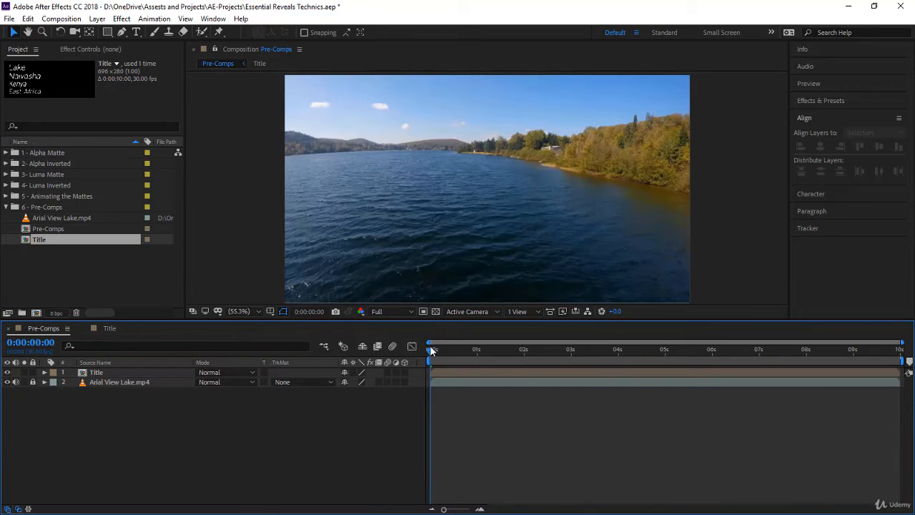
left_click_drag(430, 350, 554, 365)
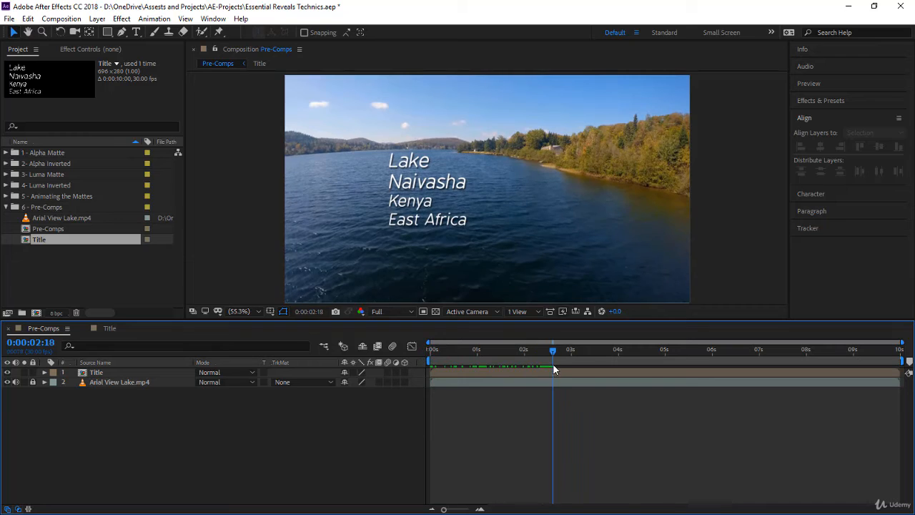
left_click(423, 181)
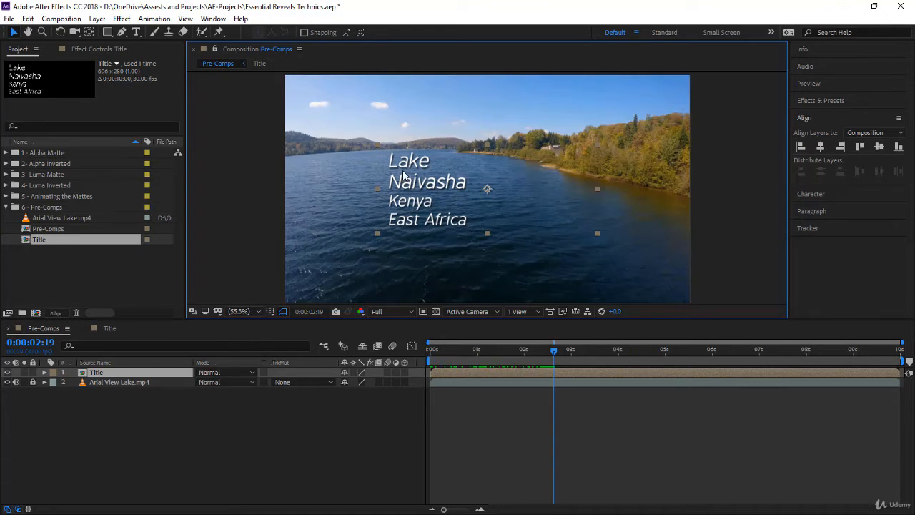
left_click(108, 328)
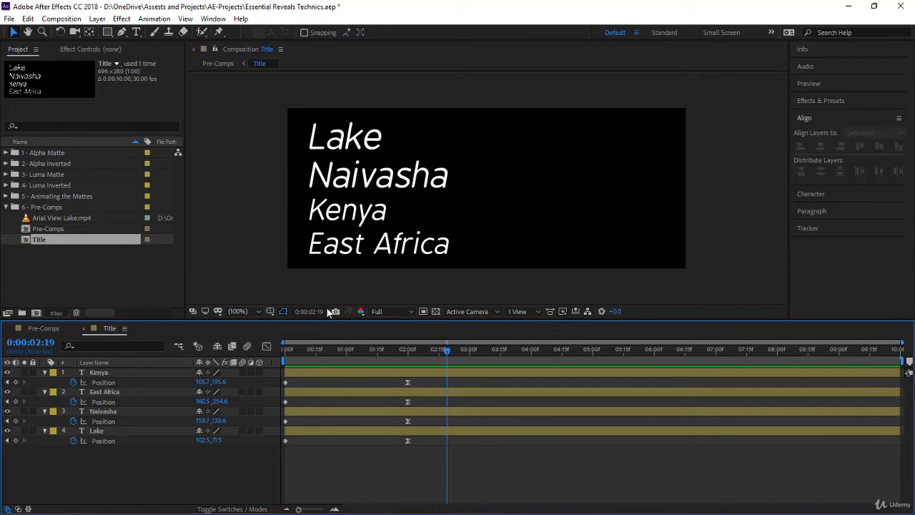
Crop the Title composition to a 374 × 280 px region of interest around the four text lines
left_click(423, 312)
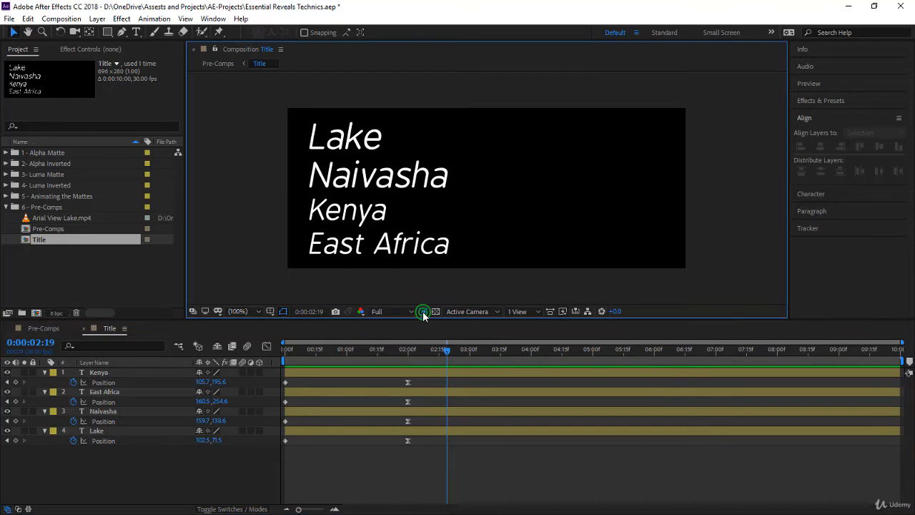
left_click_drag(257, 82, 714, 316)
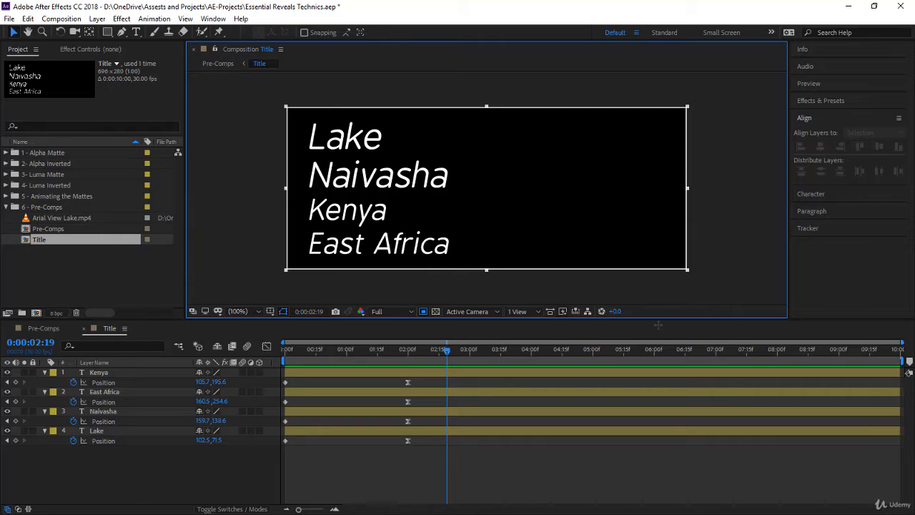
left_click_drag(658, 324, 503, 325)
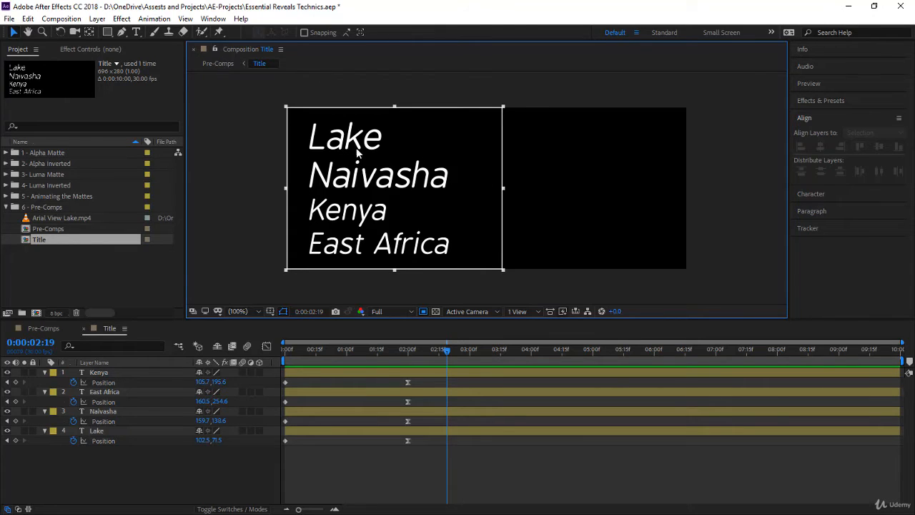
left_click_drag(446, 345, 433, 398)
left_click(51, 19)
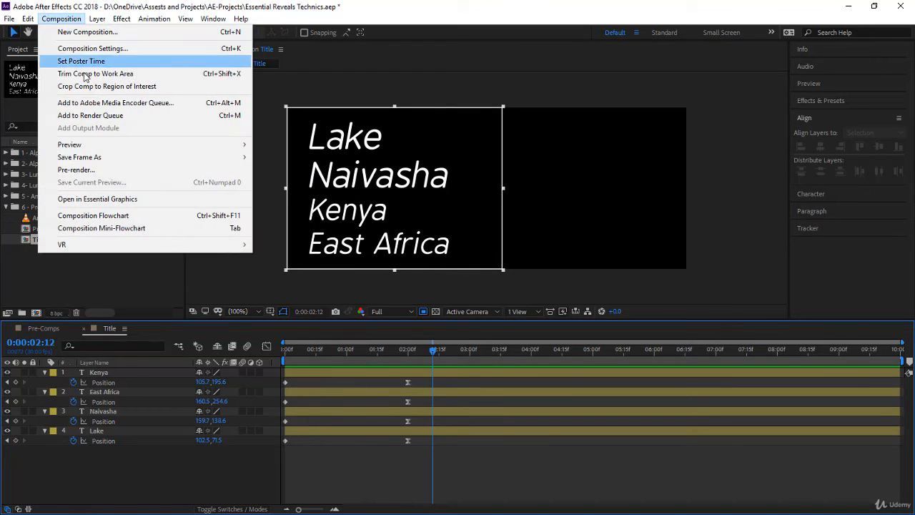
left_click(86, 87)
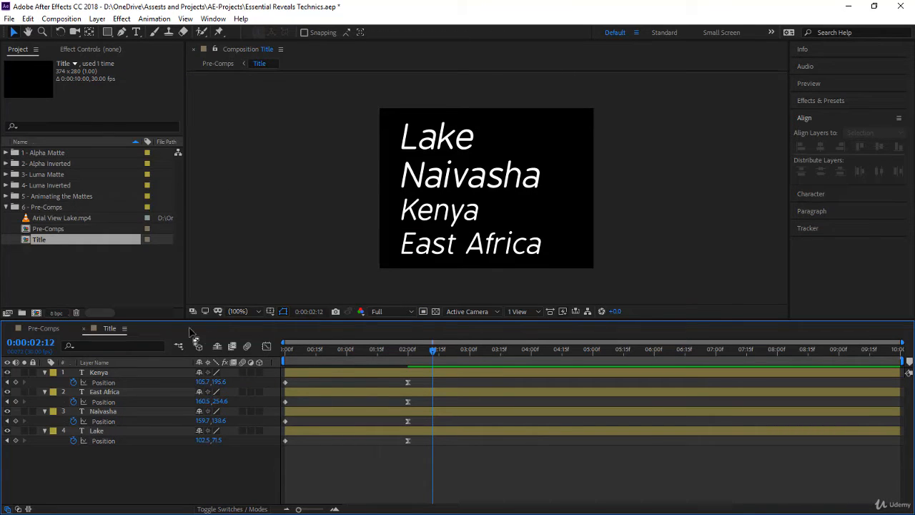
Try resizing the Title composition to 1280 × 720 px with the aspect ratio unlocked, and undo the resize
right_click(106, 332)
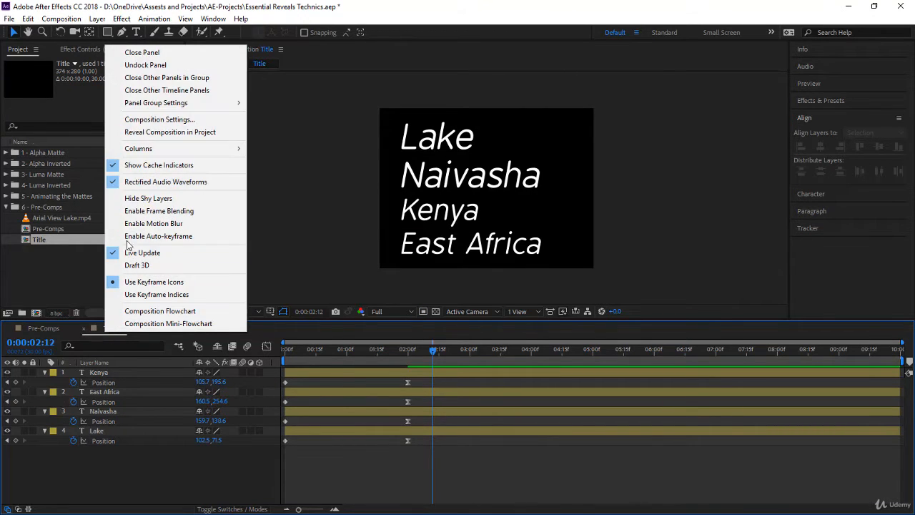
left_click(184, 119)
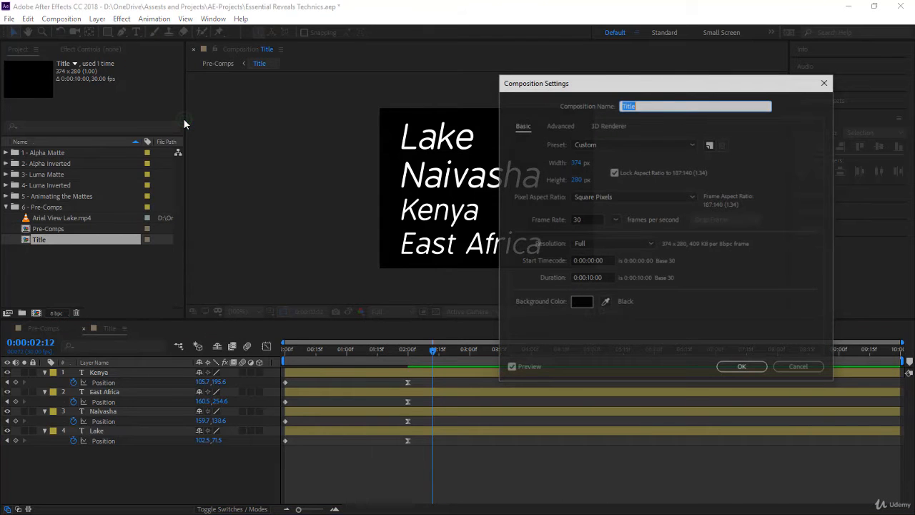
left_click(577, 164)
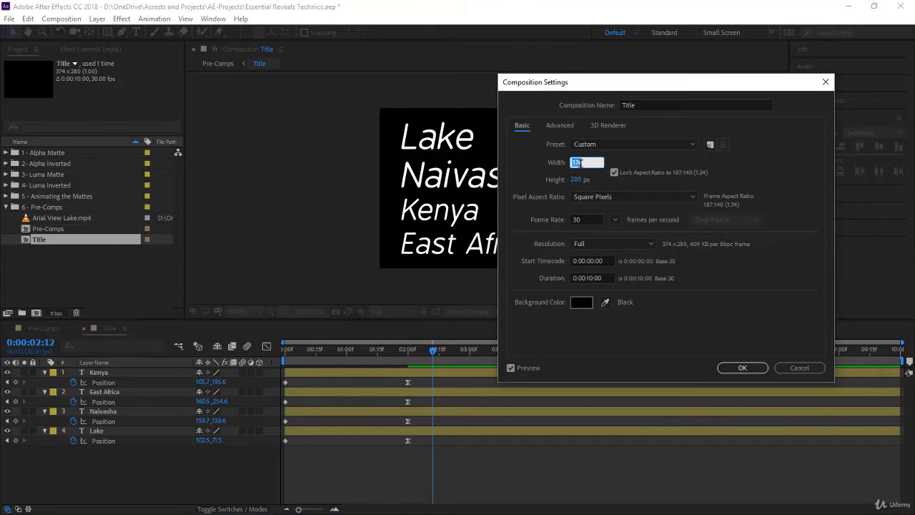
type("1280")
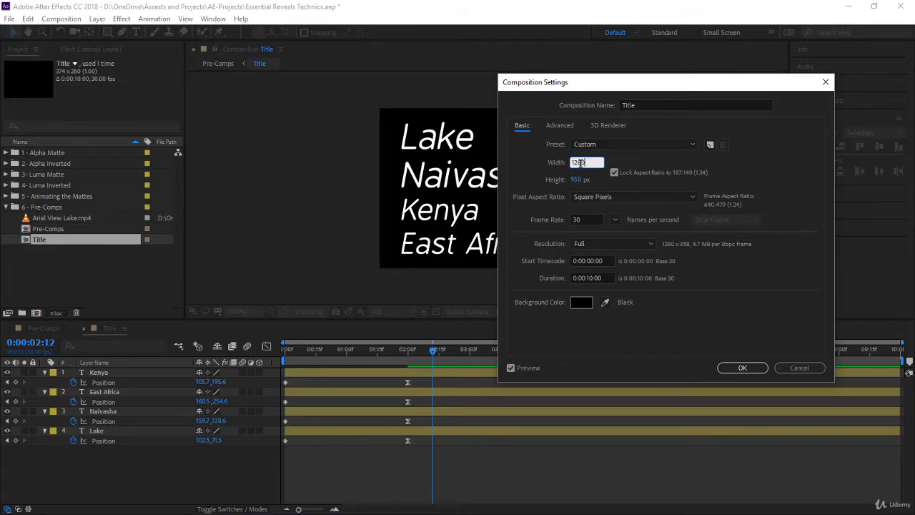
left_click(614, 173)
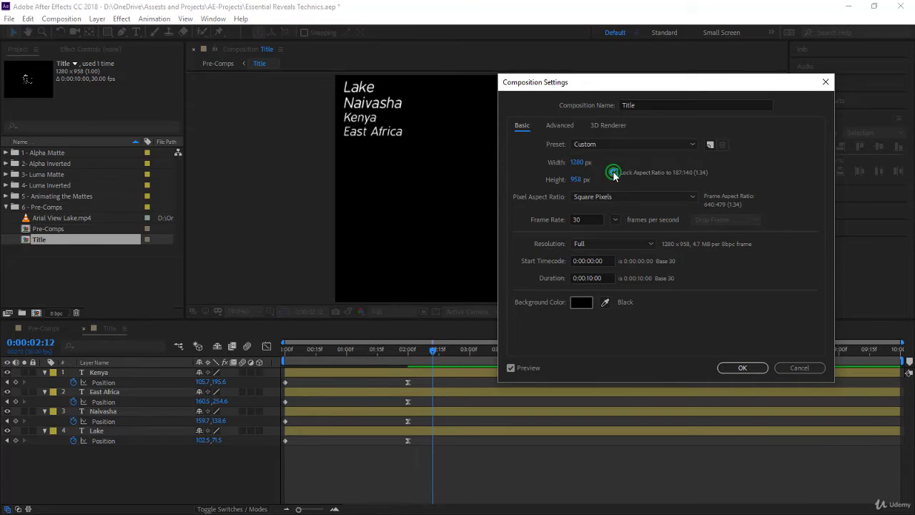
left_click(578, 179)
type("720")
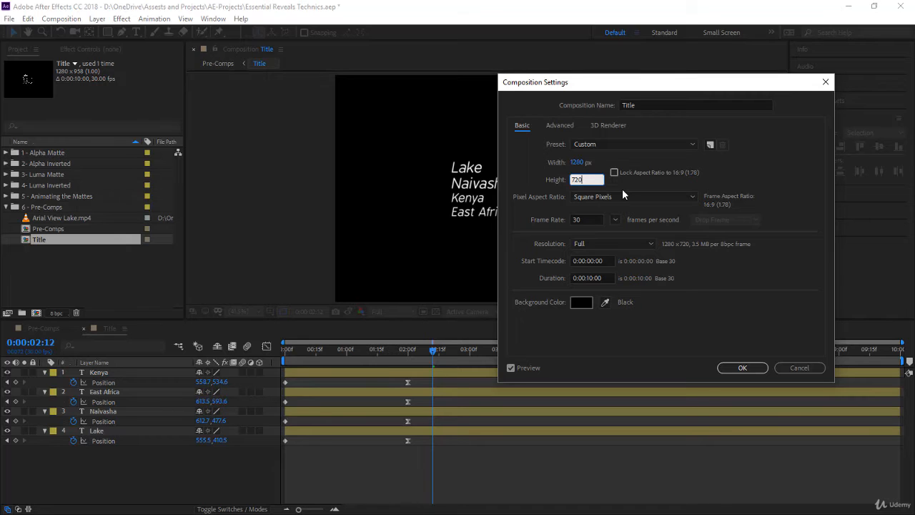
key("Return")
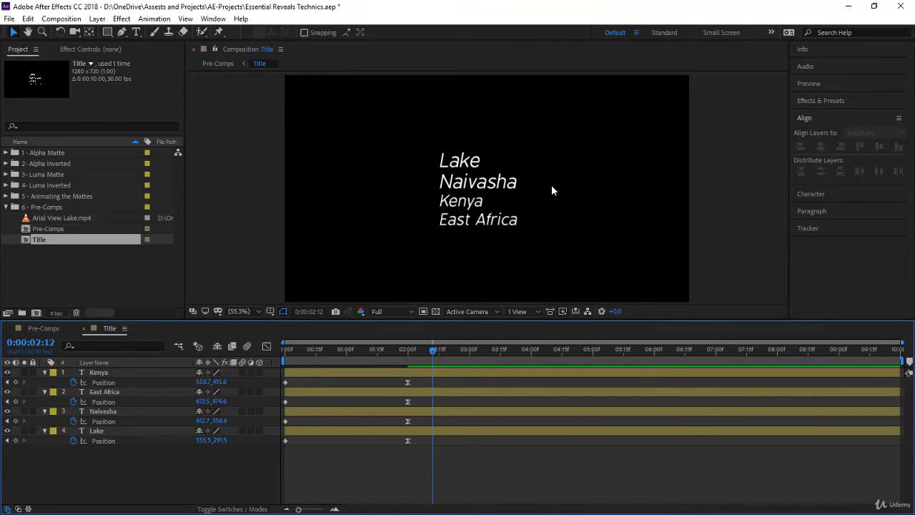
key("ctrl+z")
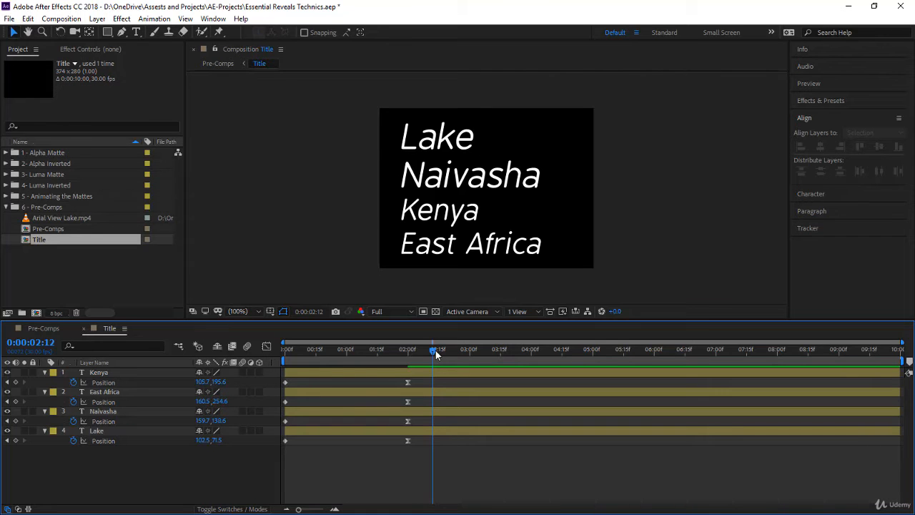
Scrub the cropped Title composition back to its start, and check the title reveal over the lake footage in the Pre-Comps composition
left_click_drag(434, 350, 327, 350)
key("Home")
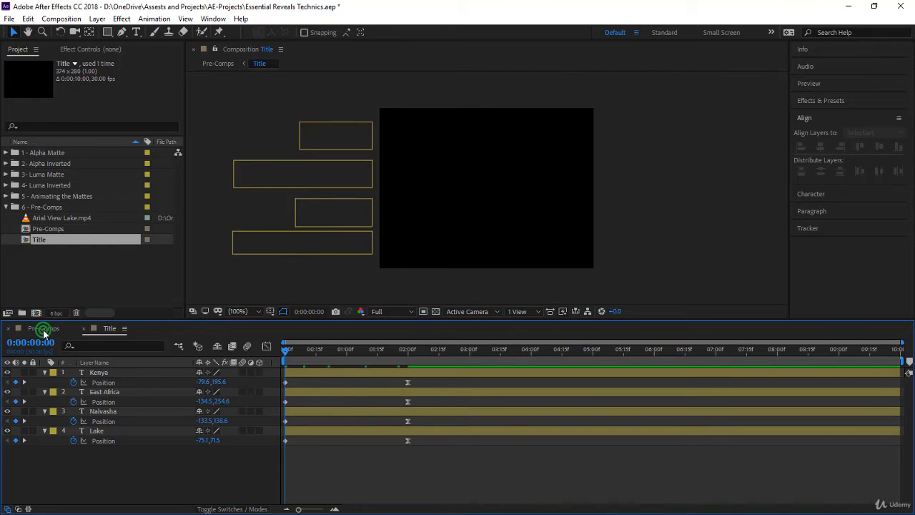
left_click(44, 329)
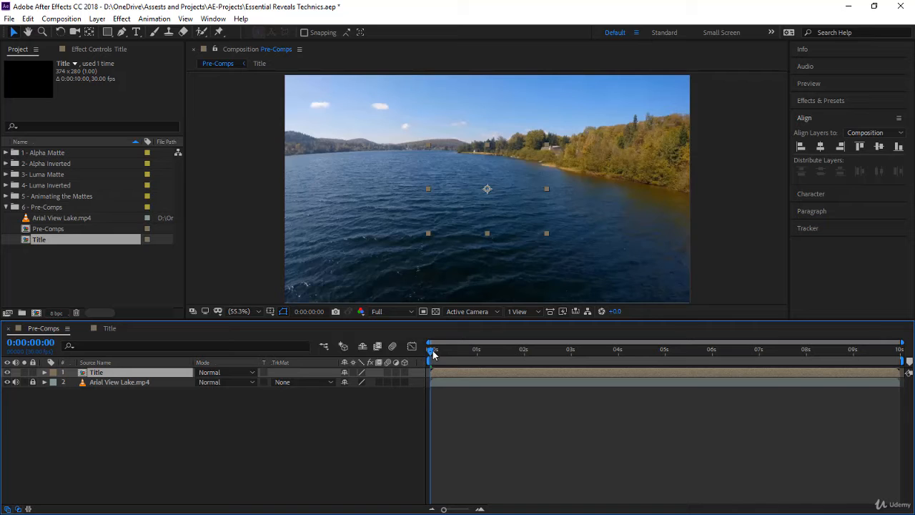
left_click_drag(432, 356, 548, 359)
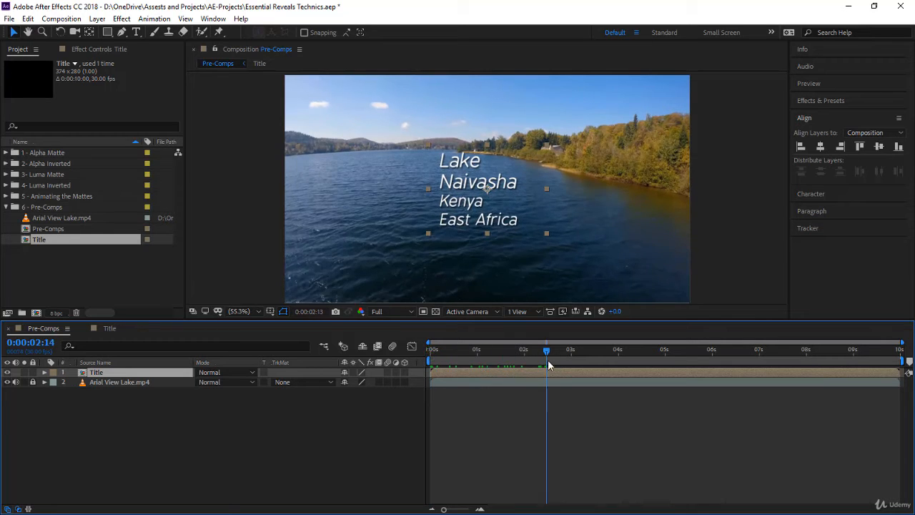
Move the Title layer to the lower right area of the lake footage and preview the text reveal from the start
left_click_drag(484, 191, 597, 248)
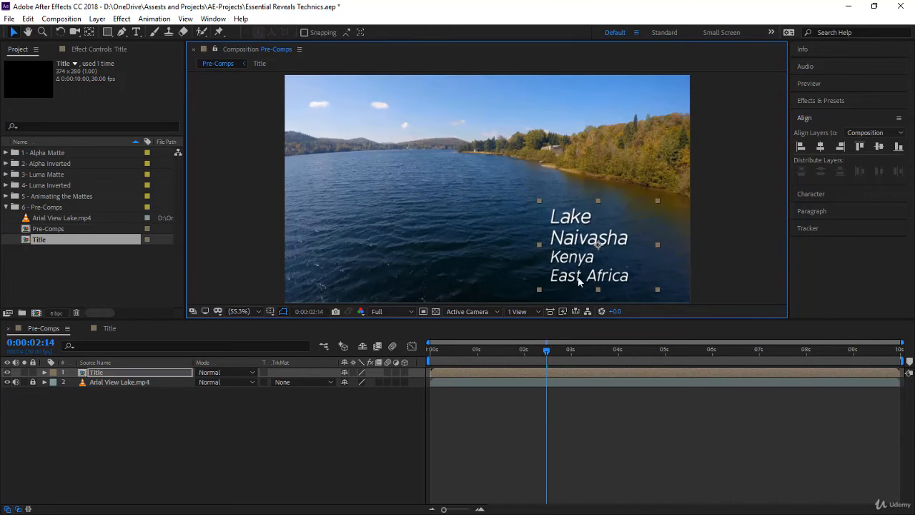
left_click_drag(546, 352, 312, 369)
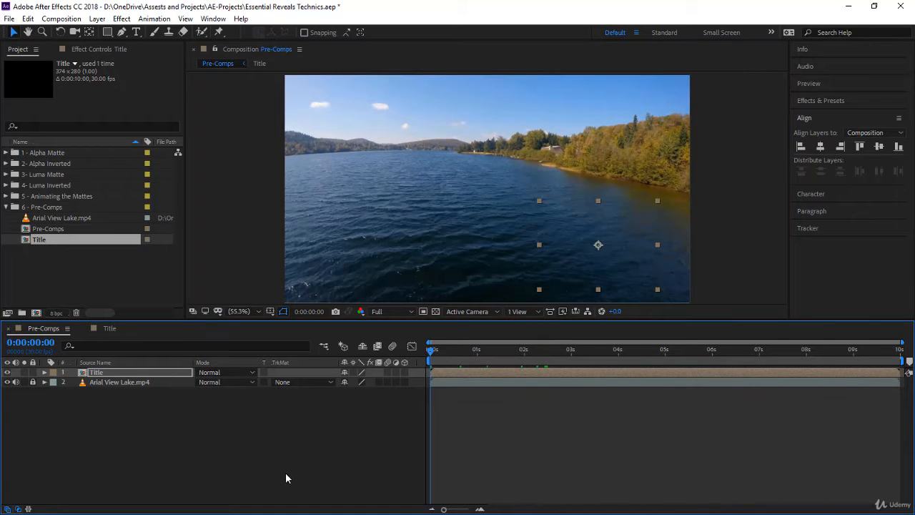
key("space")
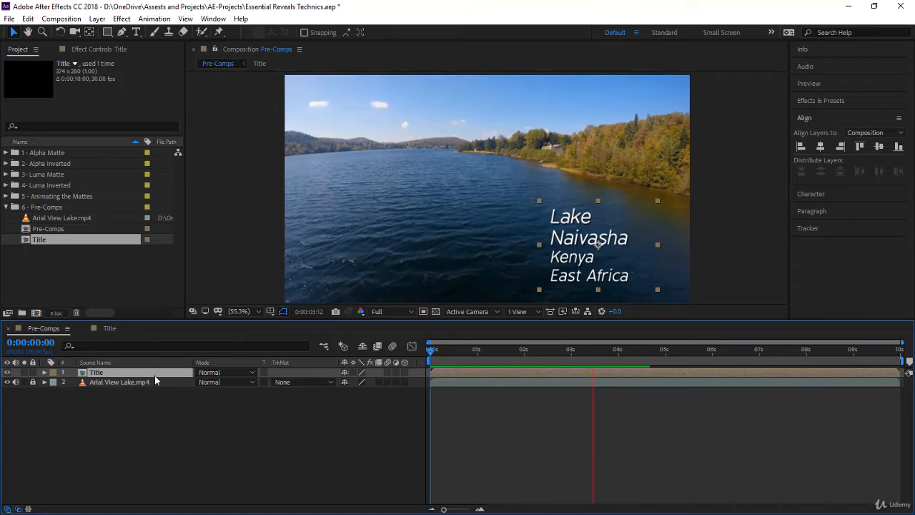
Reveal the Title layer's Transform properties, and keyframe its Position near the footage's lower left, about 332.5, 553.6, at 0:00:00:00
left_click(44, 372)
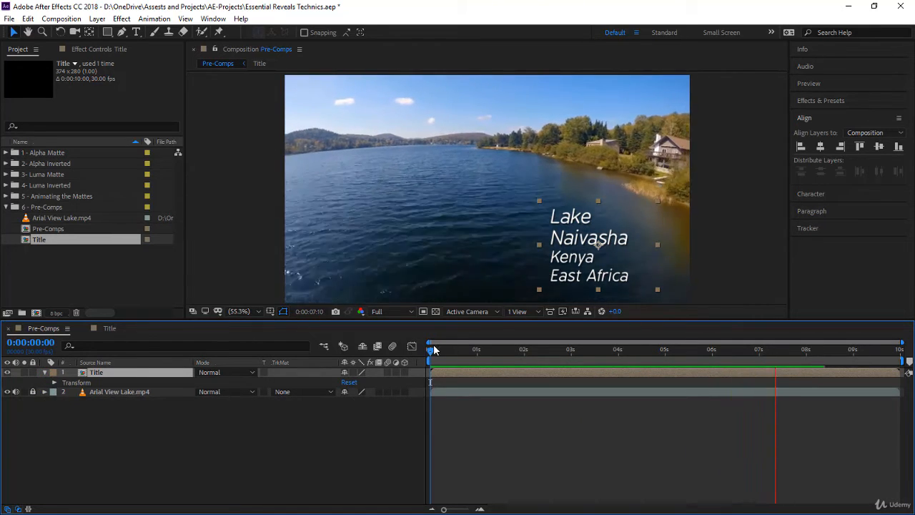
left_click_drag(434, 349, 578, 358)
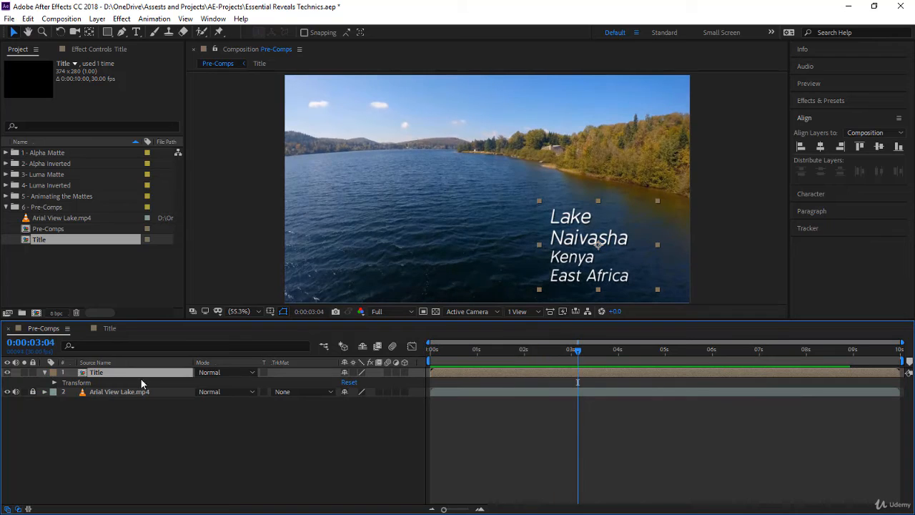
left_click(55, 382)
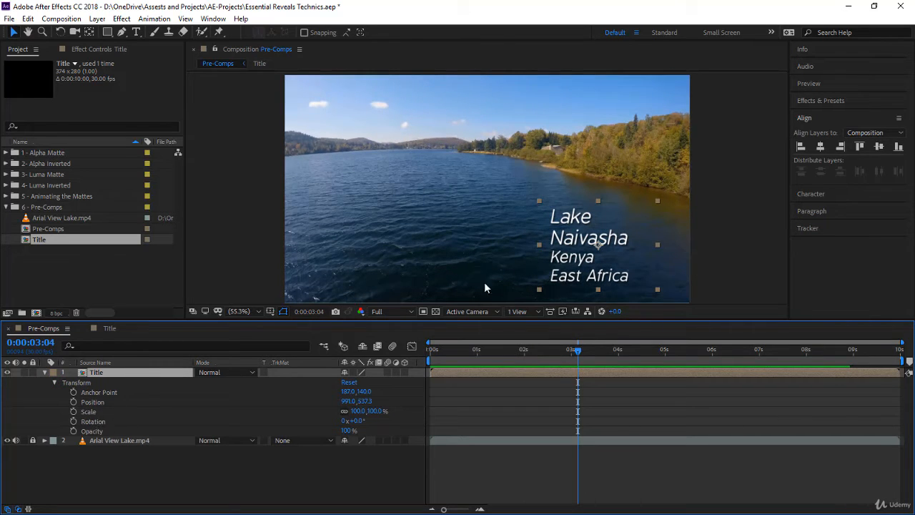
left_click_drag(592, 242, 391, 250)
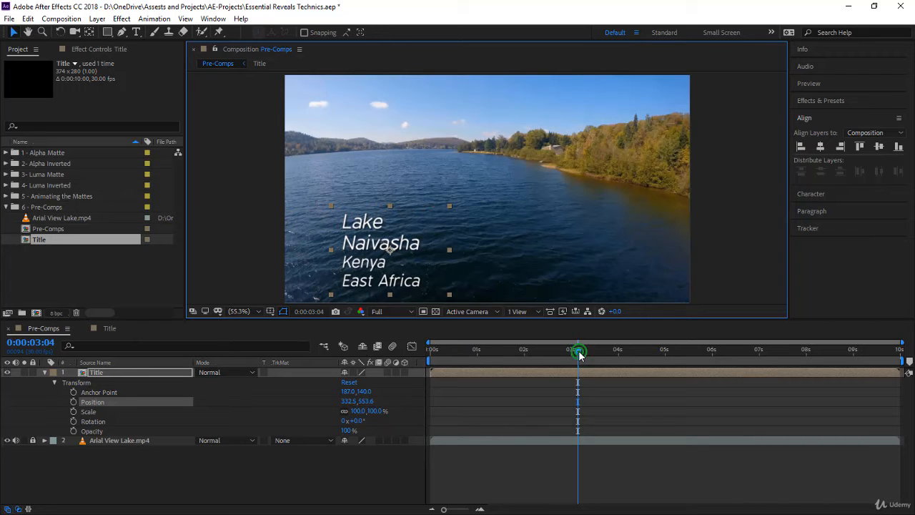
left_click_drag(579, 355, 427, 368)
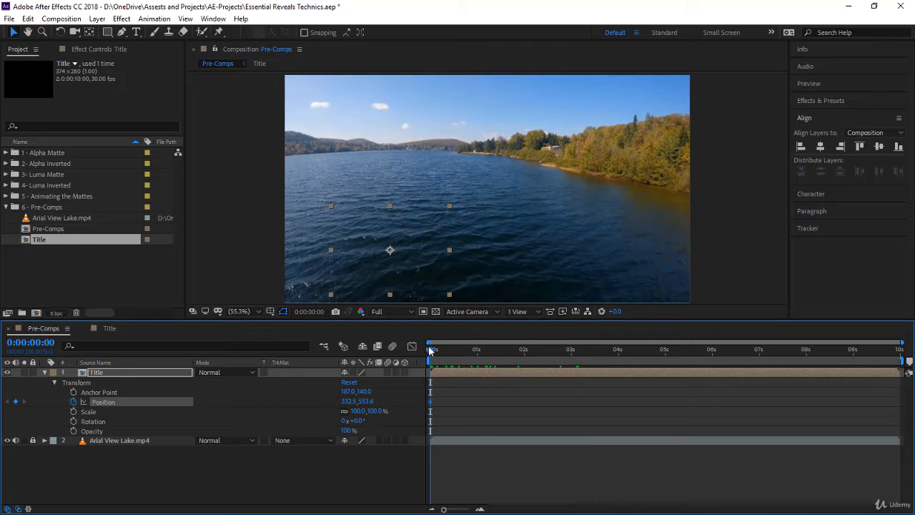
Move the Title layer horizontally to about 1068.7, 553.6 at 0:00:01:29, and preview the motion from the start
left_click_drag(431, 358, 518, 369)
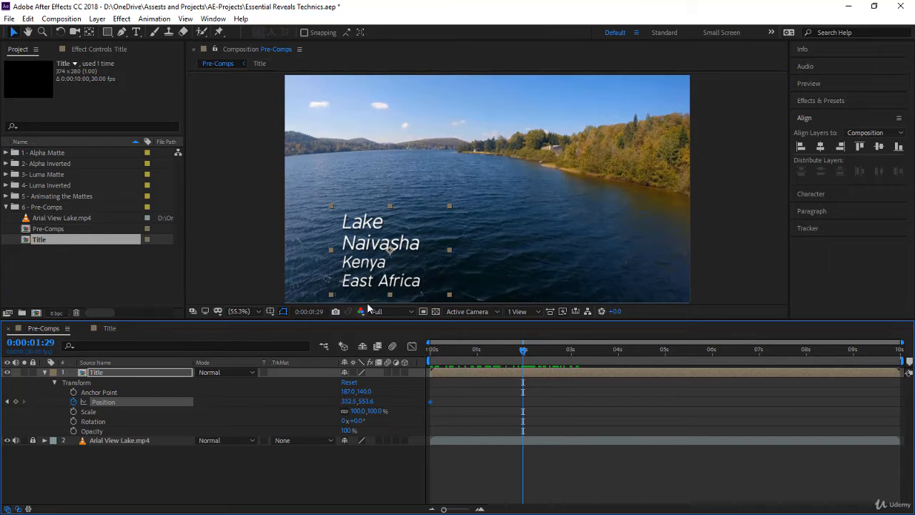
left_click_drag(382, 268, 623, 267)
key("Home")
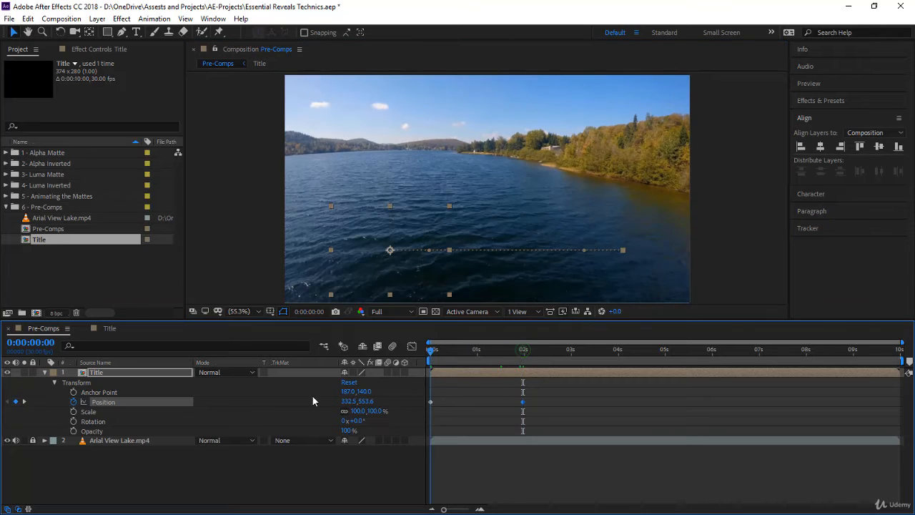
left_click(472, 466)
key("space")
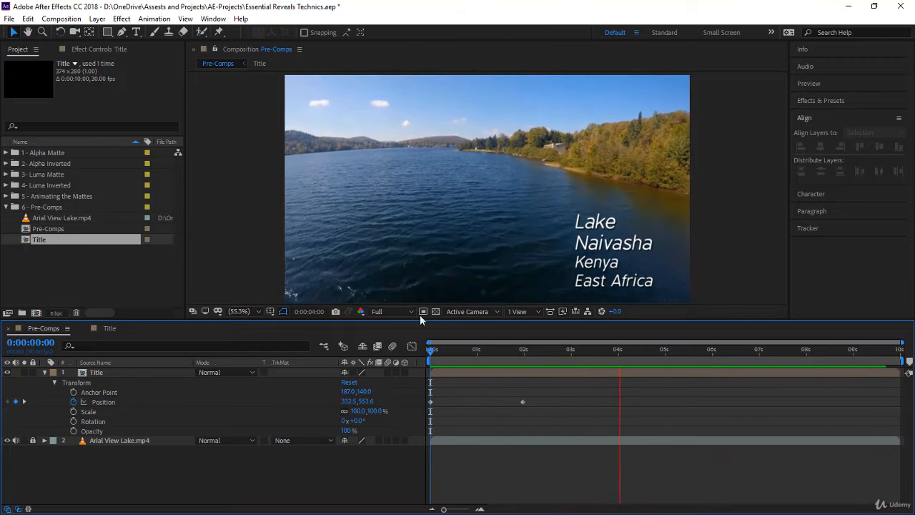
Try the Title layer at 50% and 150% scale during playback, and undo both scale changes
left_click(376, 411)
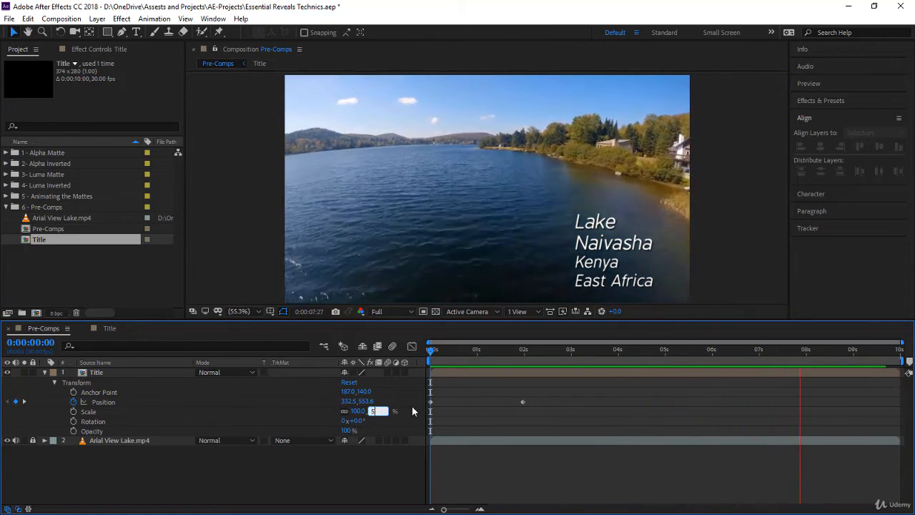
type("50")
key("Return")
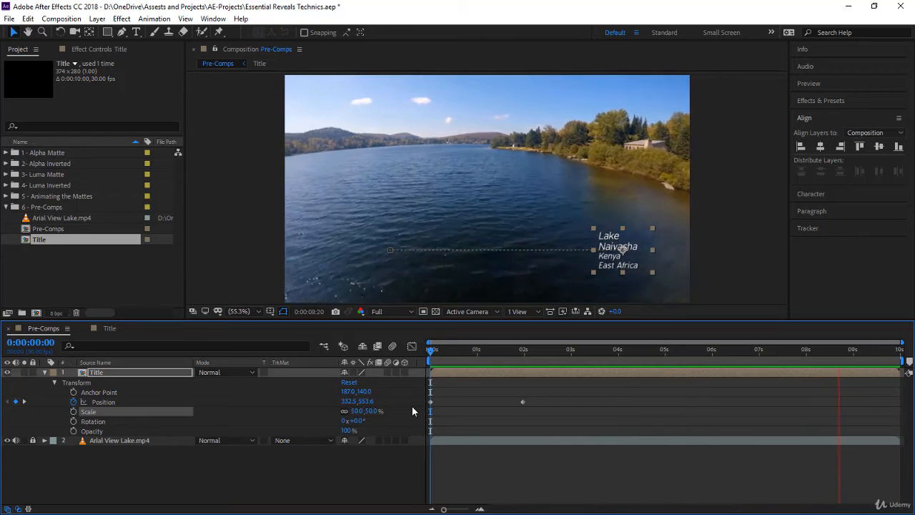
left_click(595, 405)
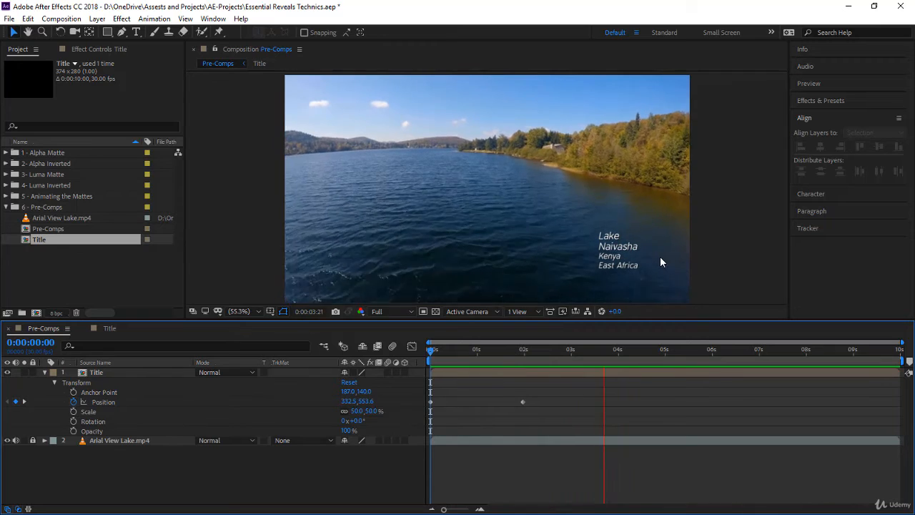
left_click(370, 411)
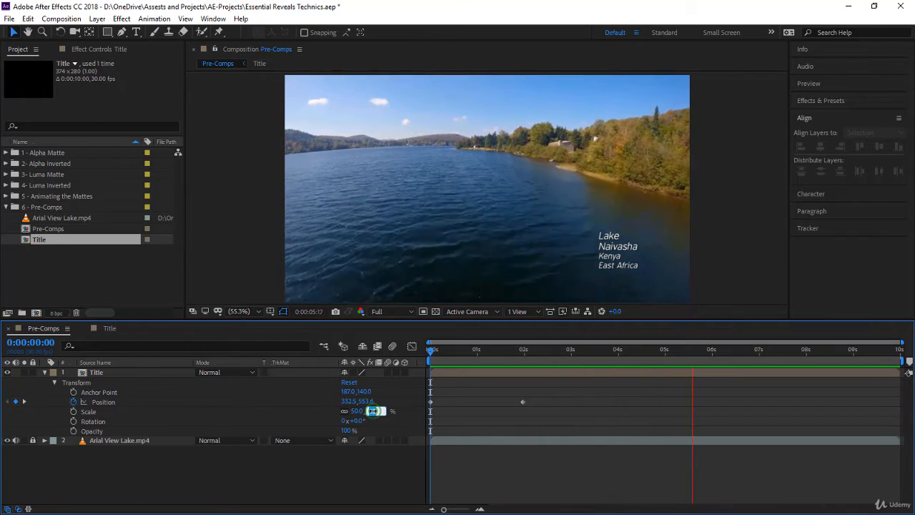
type("150")
key("Return")
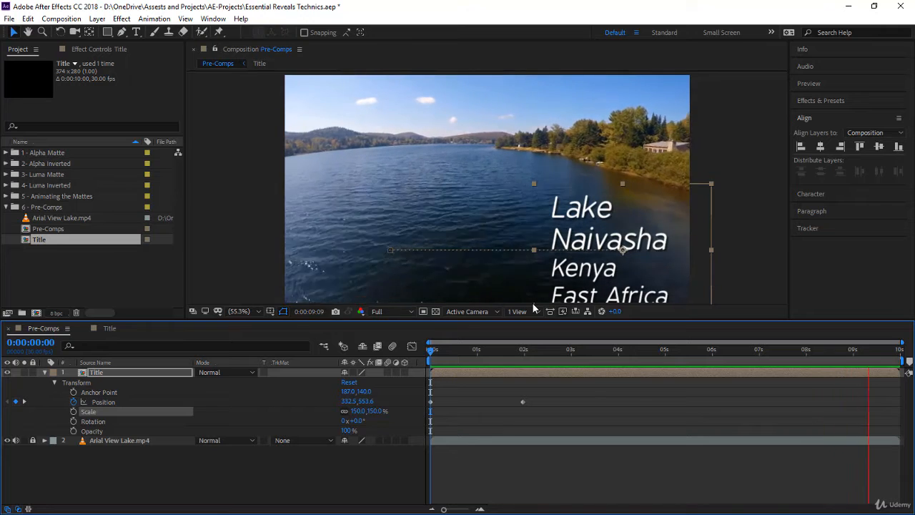
key("ctrl+z")
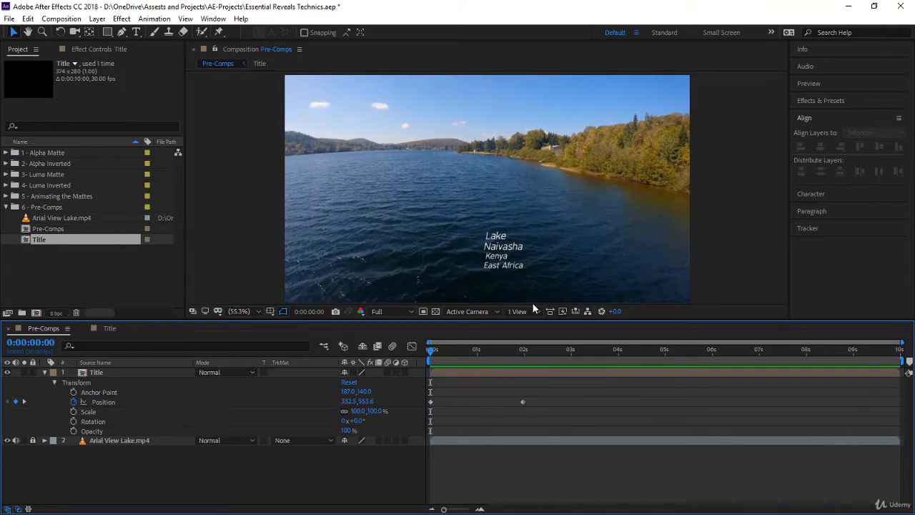
key("ctrl+z")
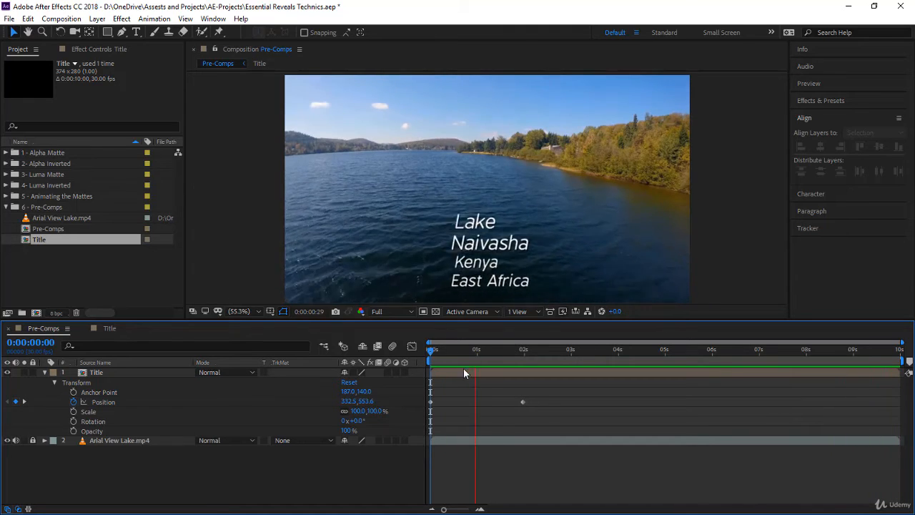
Fade out the Title layer with Opacity keyframes of 100% at 0:00:03:00 and 0% at 0:00:03:10
left_click_drag(432, 349, 587, 354)
left_click(73, 431)
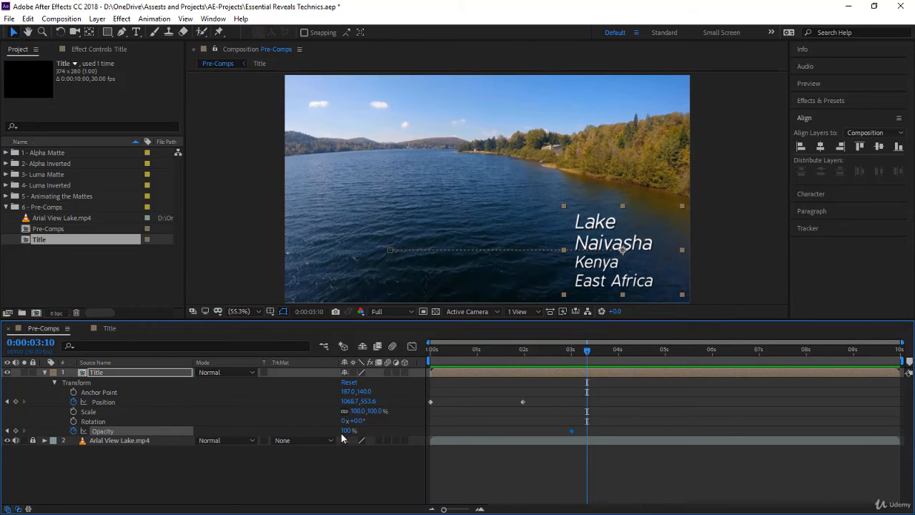
left_click_drag(347, 433, 286, 432)
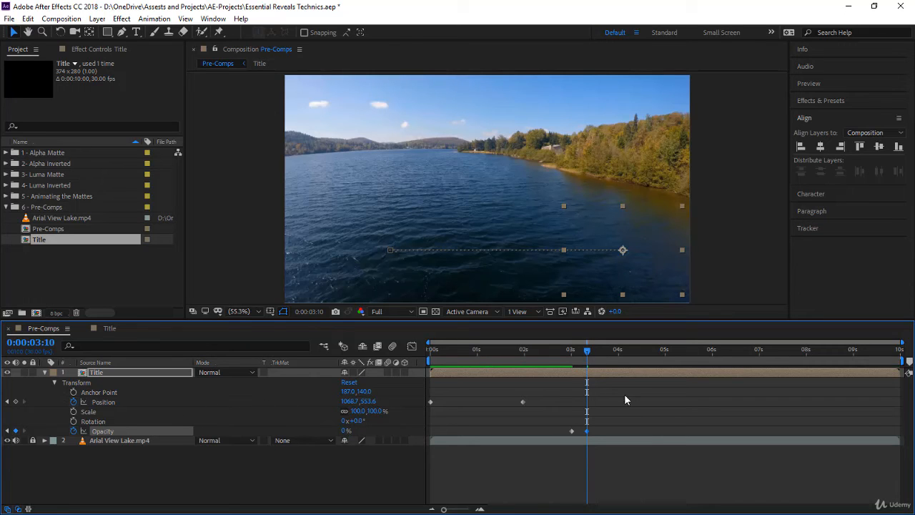
Add a hold Position keyframe to the Title layer at 0:00:03:00, and copy its first Position keyframe to 0:00:03:10
key("j")
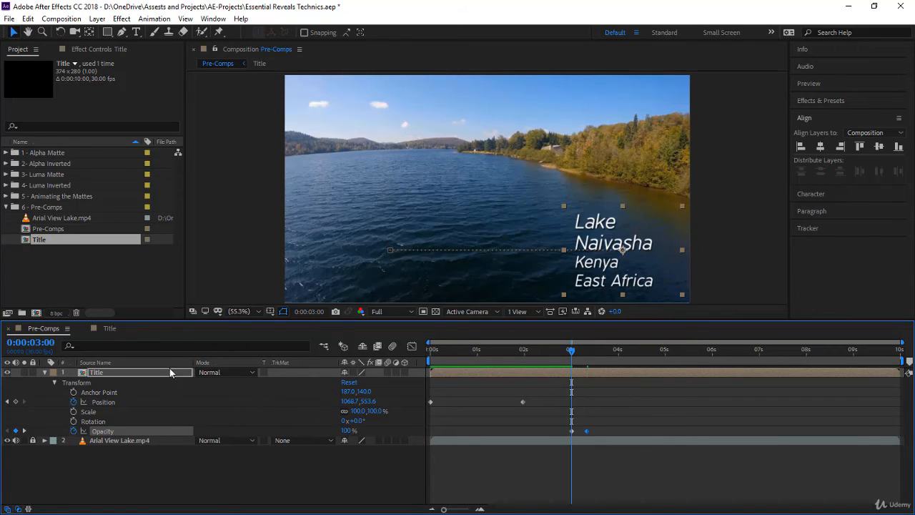
left_click(16, 402)
left_click_drag(566, 356, 595, 379)
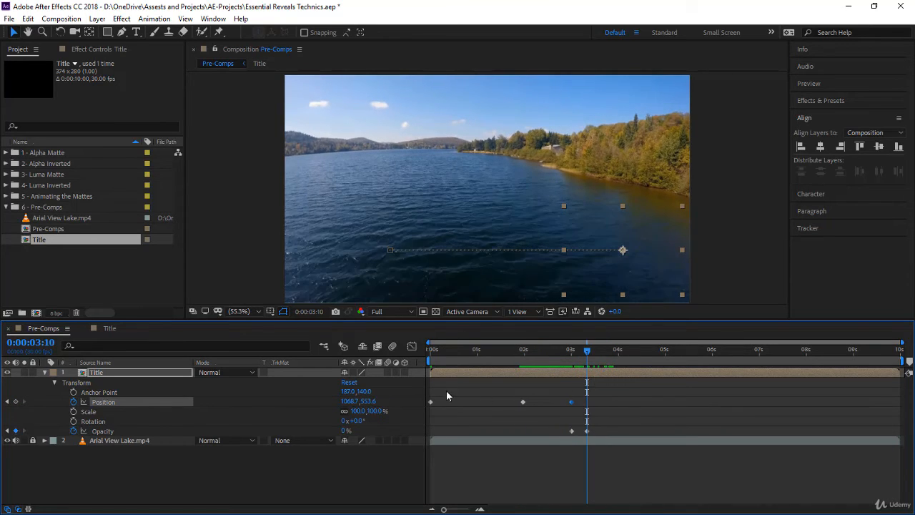
left_click_drag(452, 389, 418, 415)
key("ctrl+v")
key("Home")
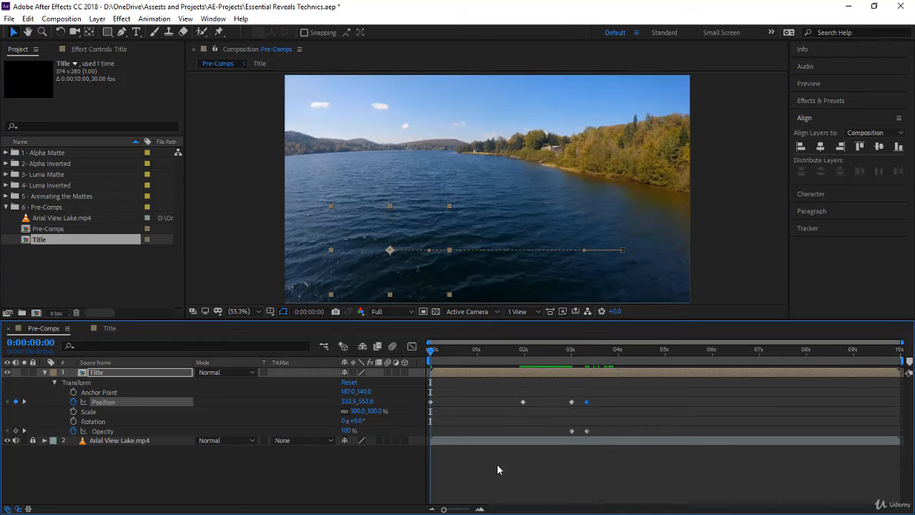
Preview the Title layer's motion and fade from the start, and inspect the frame at 0:00:03:11
left_click(497, 464)
key("space")
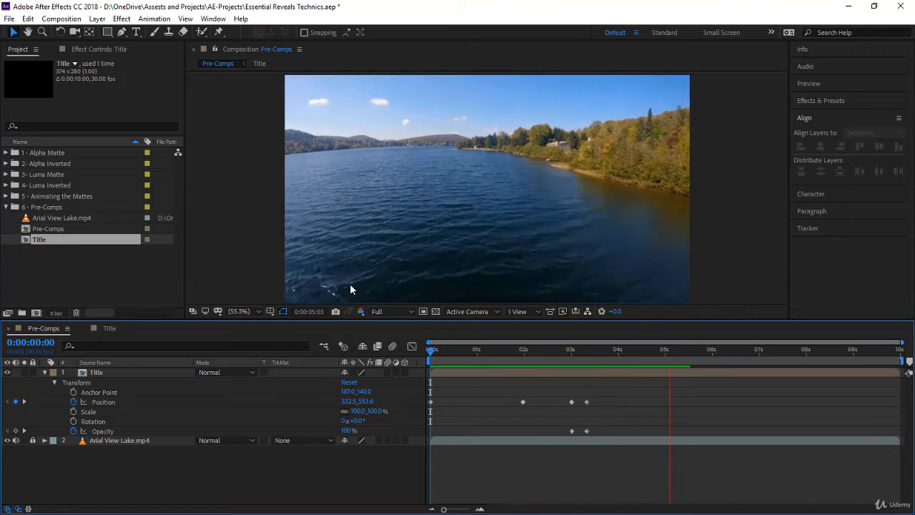
left_click_drag(490, 350, 588, 387)
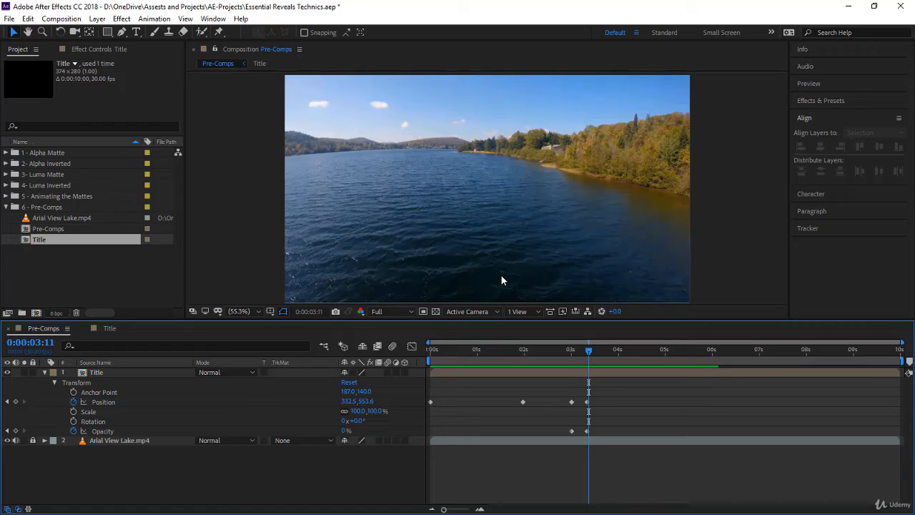
In the Title pre-comp, keyframe Position on all four text layers at 0:00:04:01, and shift them about 328 px left, out of frame, at 0:00:05:11
left_click(107, 328)
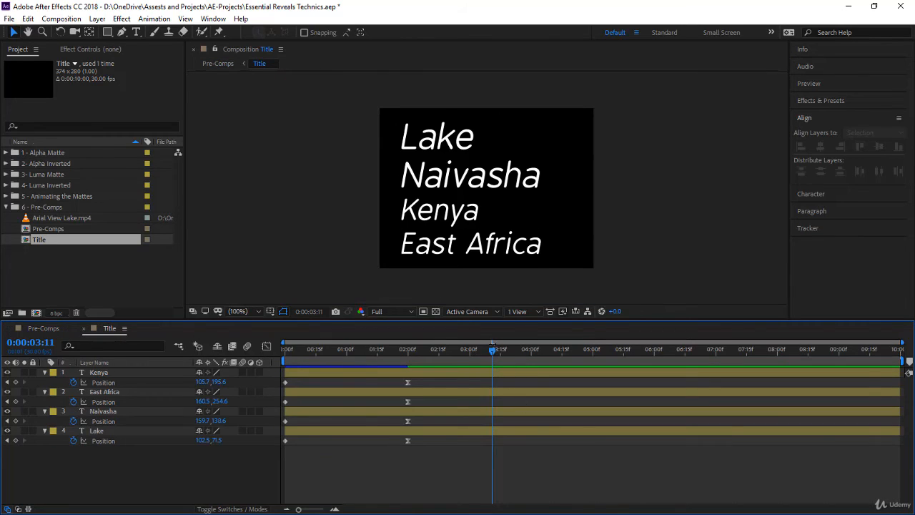
left_click_drag(504, 352, 533, 367)
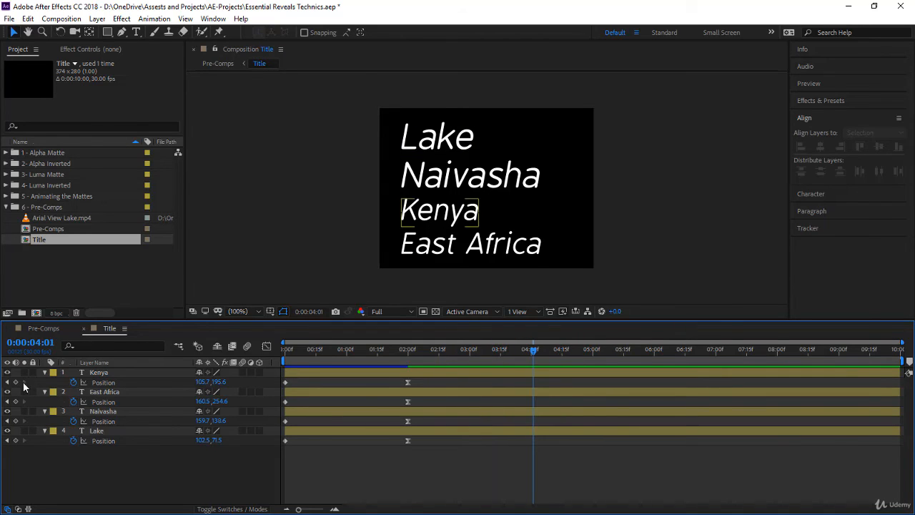
left_click_drag(100, 470, 127, 380)
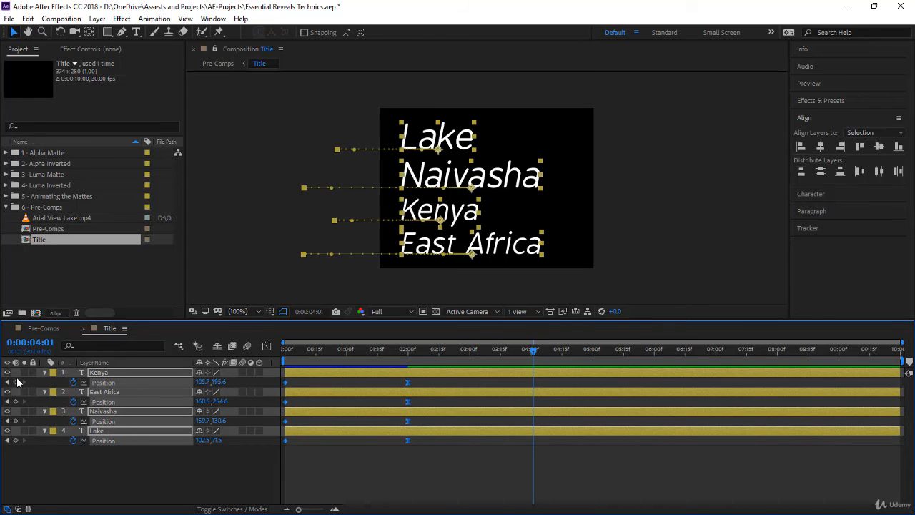
left_click(17, 383)
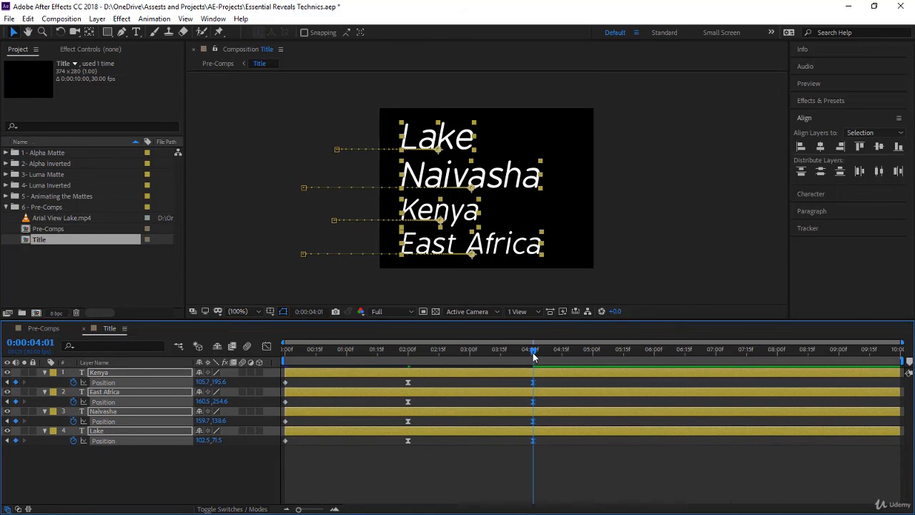
left_click_drag(533, 356, 615, 364)
left_click_drag(483, 247, 305, 253)
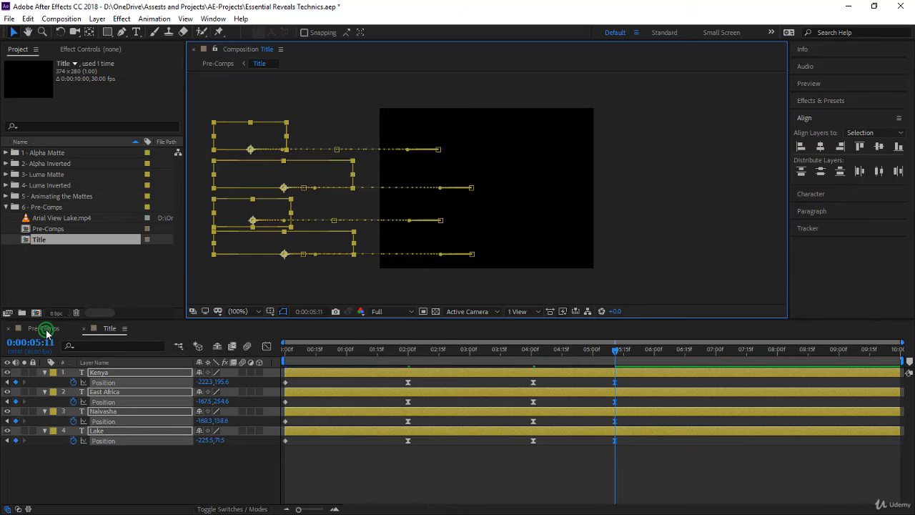
In the Pre-Comps composition, remove the Title layer's Position and Opacity keyframes, keeping Opacity at 100%, and preview from the start
left_click(43, 328)
left_click(74, 402)
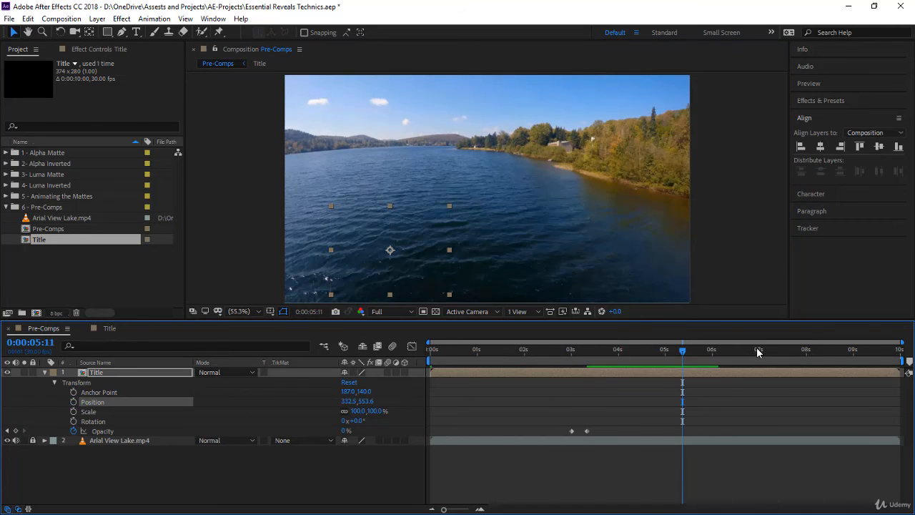
left_click_drag(690, 348, 533, 350)
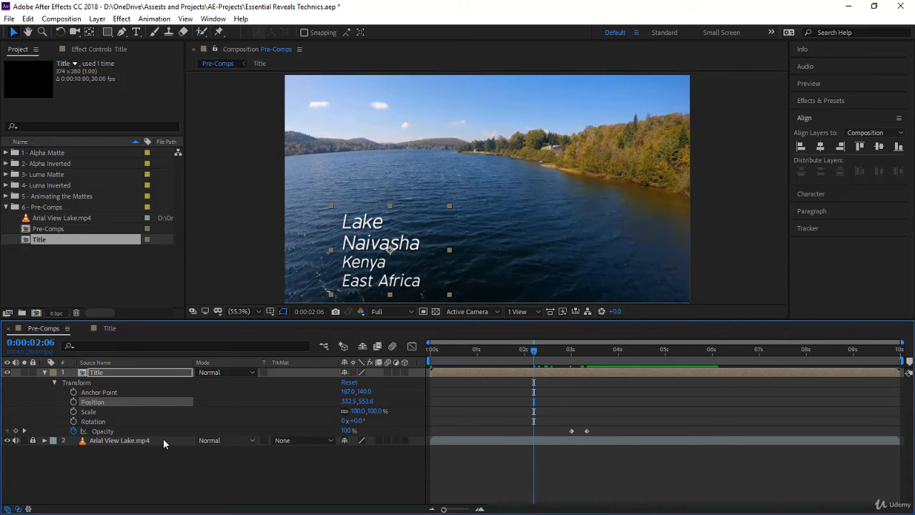
left_click(73, 431)
key("Home")
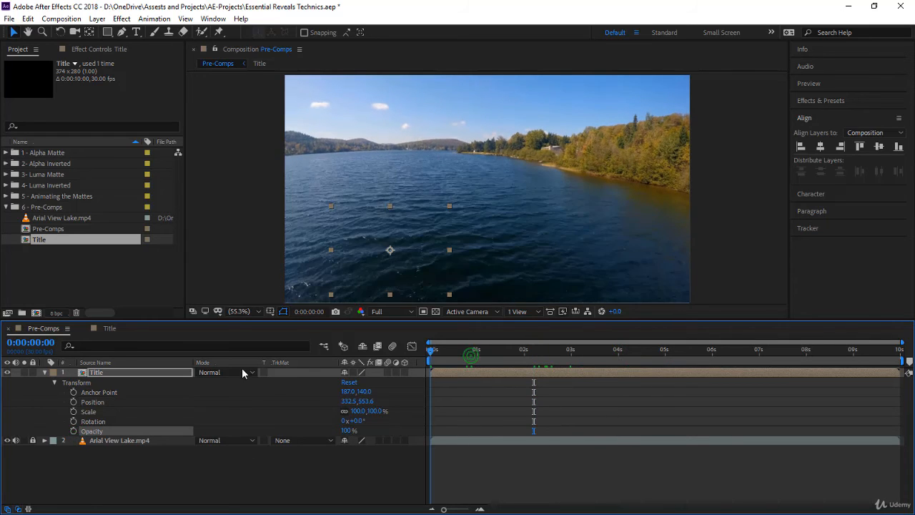
key("space")
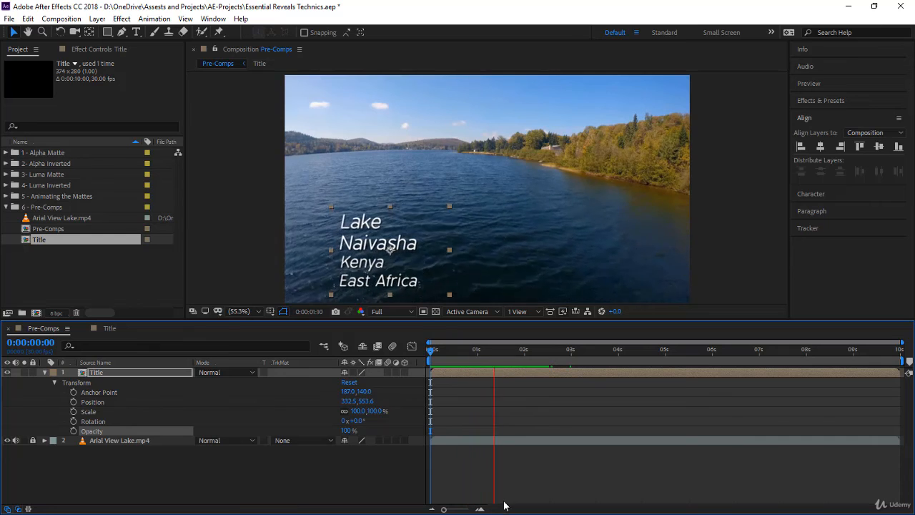